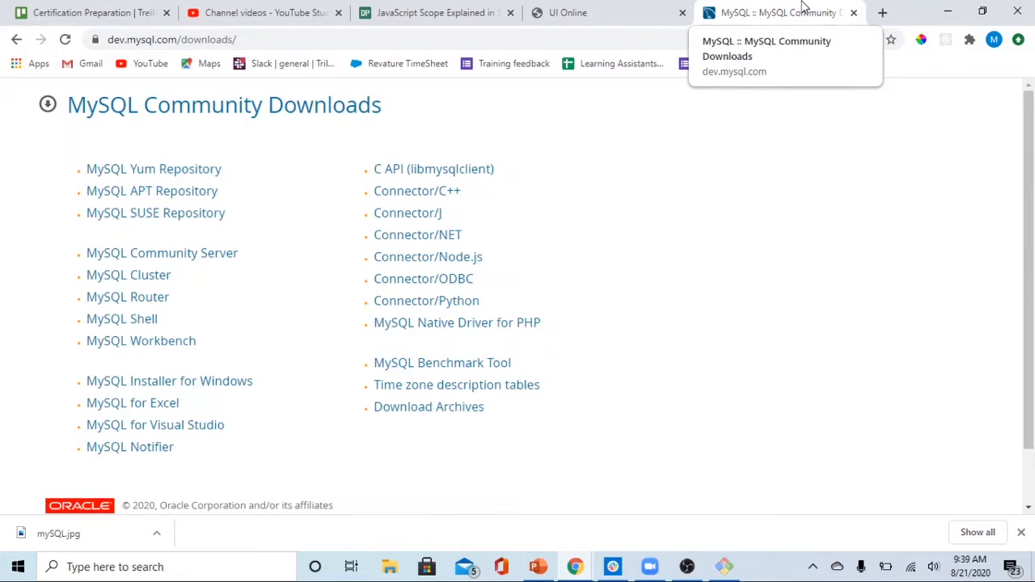
Download the 24.5M MySQL Installer 8.0.21 web MSI for Windows without logging in, and launch the downloaded installer
{"action": "left_click", "coordinate": [218, 393]}
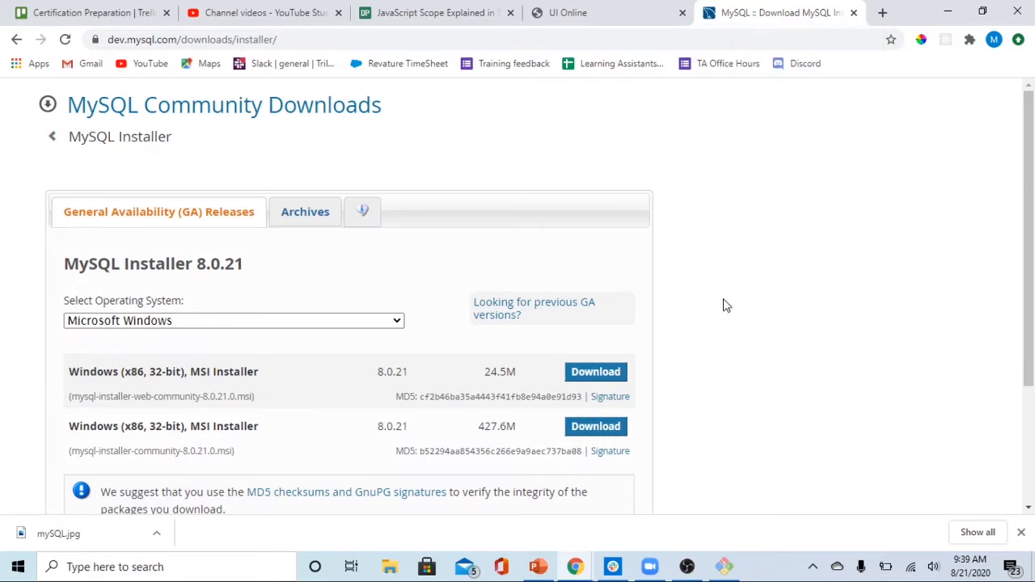
{"action": "scroll", "coordinate": [765, 326], "scroll_direction": "down", "scroll_amount": 2}
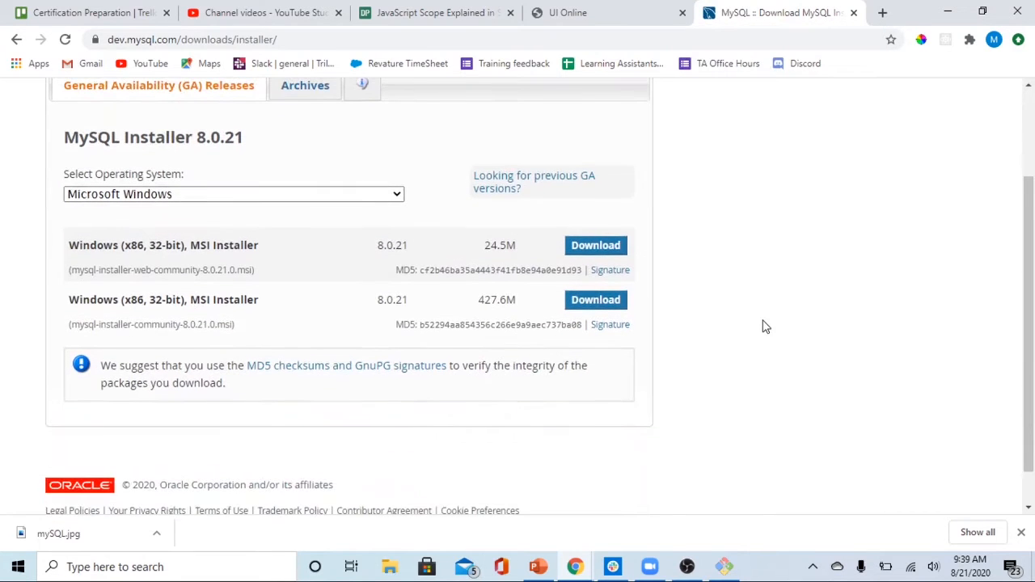
{"action": "left_click", "coordinate": [588, 249]}
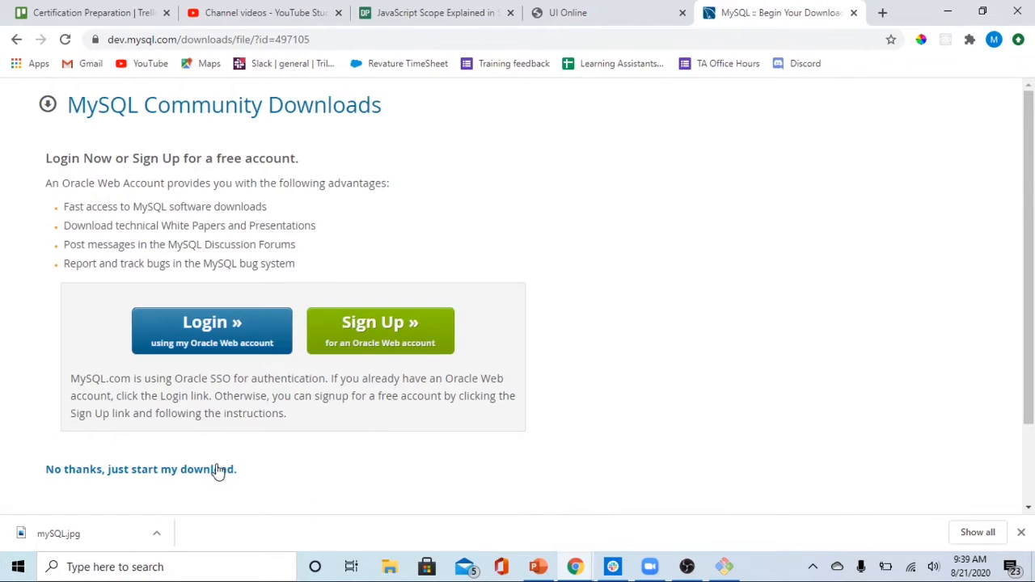
{"action": "left_click", "coordinate": [204, 474]}
{"action": "scroll", "coordinate": [708, 462], "scroll_direction": "down", "scroll_amount": 1}
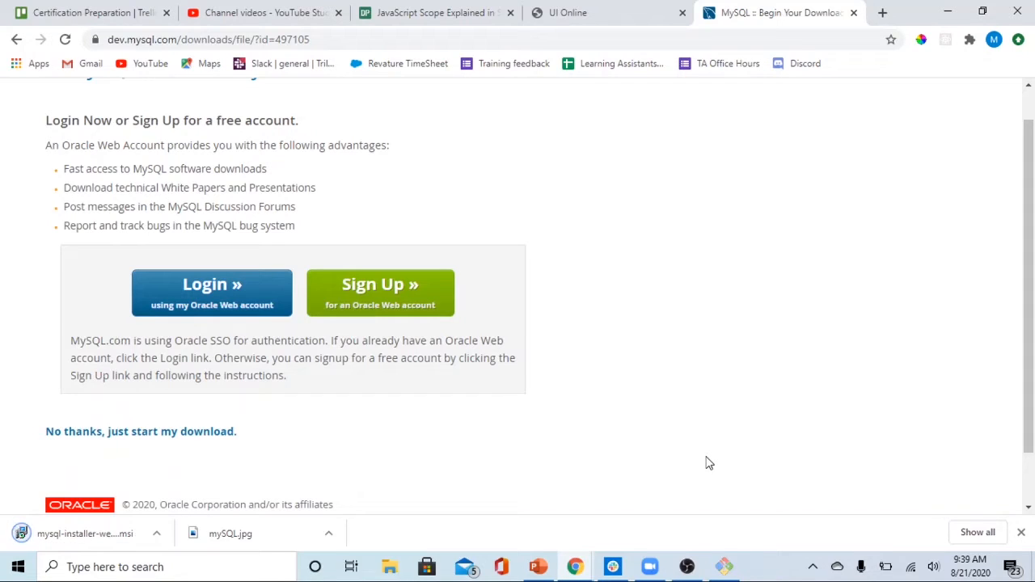
{"action": "left_click", "coordinate": [100, 533]}
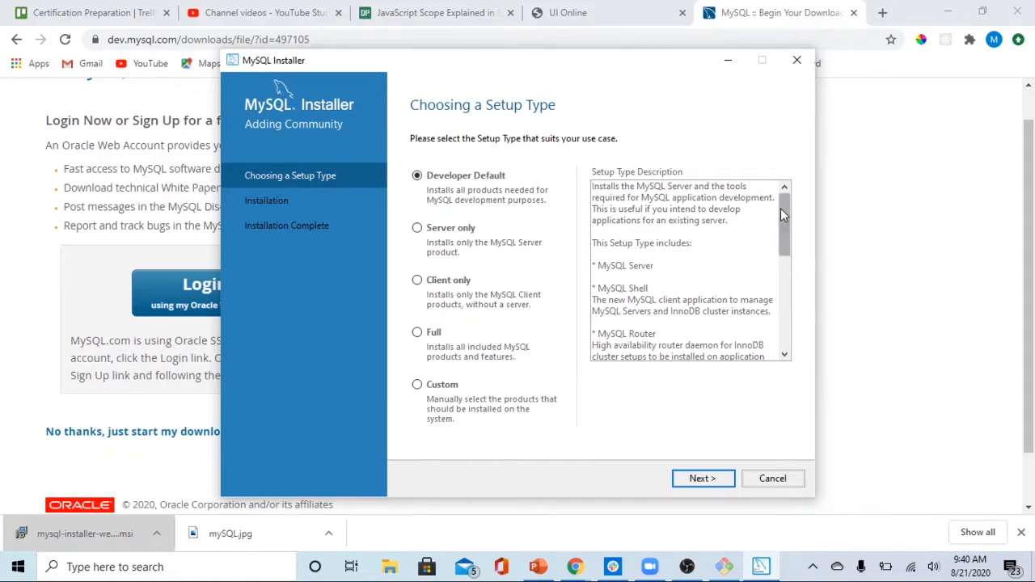
Review the Developer Default description, choose the Server only setup type and continue to the installation page
{"action": "left_click_drag", "start_coordinate": [782, 208], "coordinate": [782, 219]}
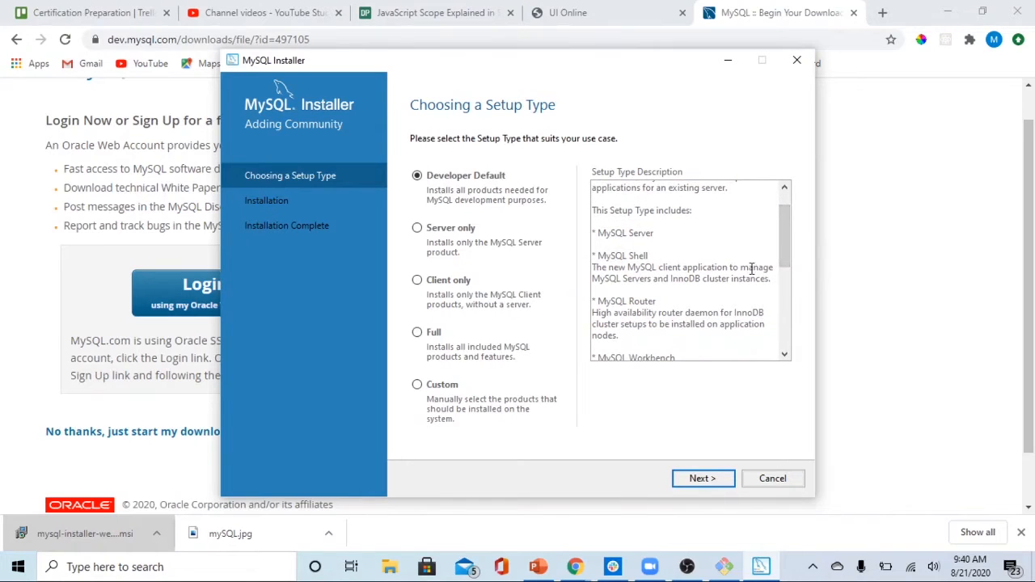
{"action": "mouse_move", "coordinate": [786, 213]}
{"action": "left_mouse_down"}
{"action": "mouse_move", "coordinate": [780, 287]}
{"action": "mouse_move", "coordinate": [774, 198]}
{"action": "left_mouse_up"}
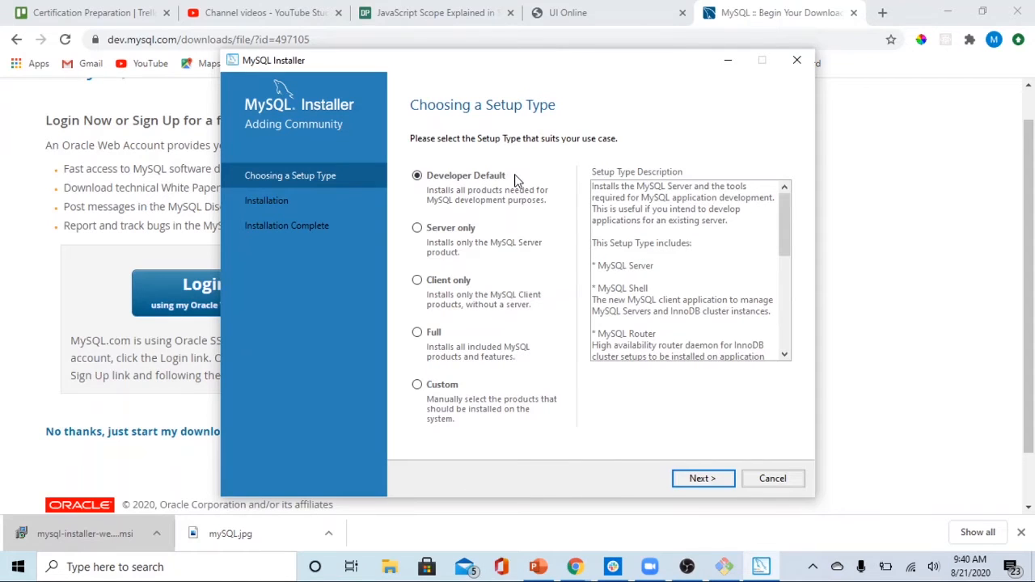
{"action": "left_click", "coordinate": [417, 228]}
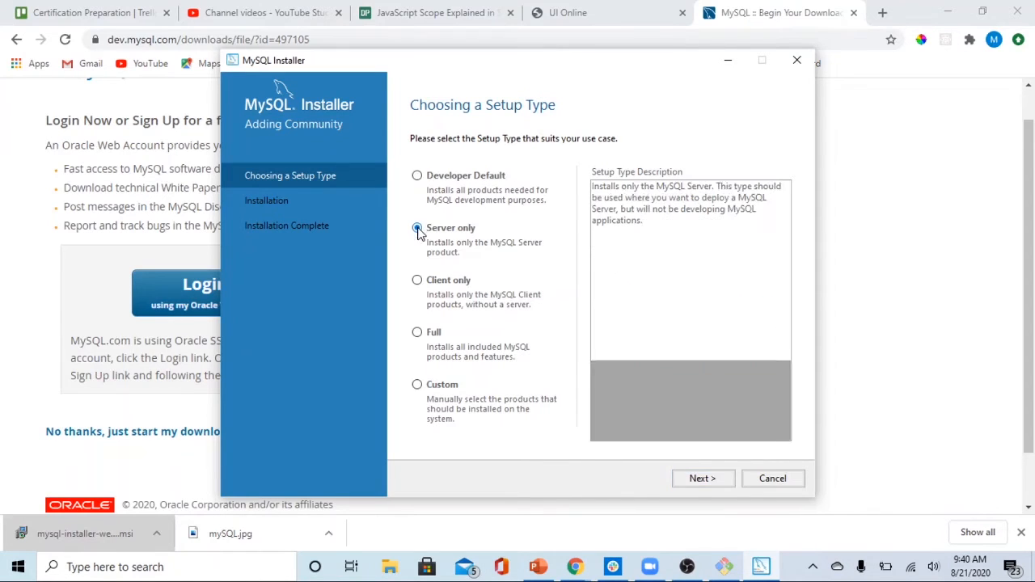
{"action": "left_click", "coordinate": [702, 479]}
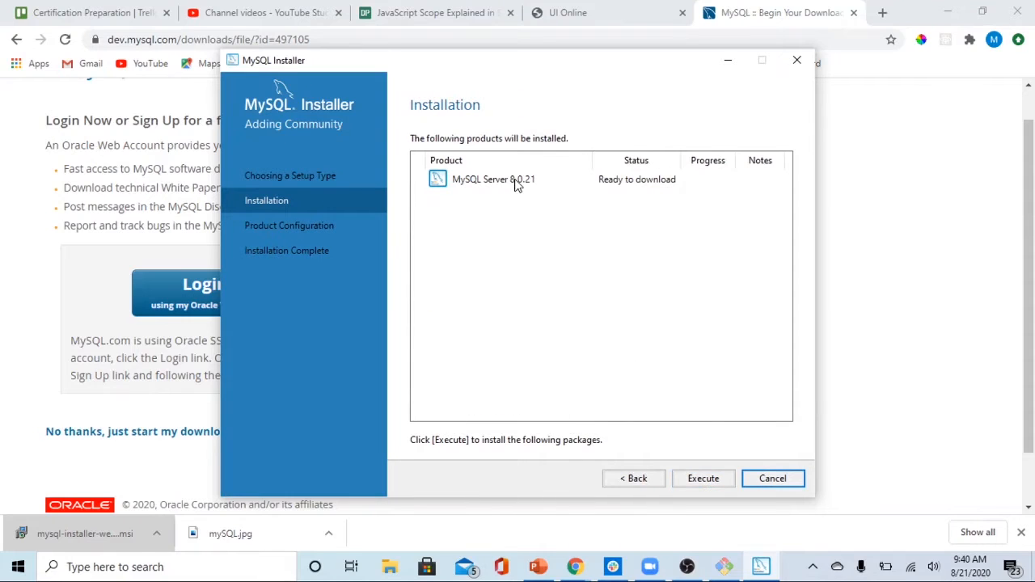
Install MySQL Server 8.0.21 and proceed into its product configuration
{"action": "left_click", "coordinate": [516, 183]}
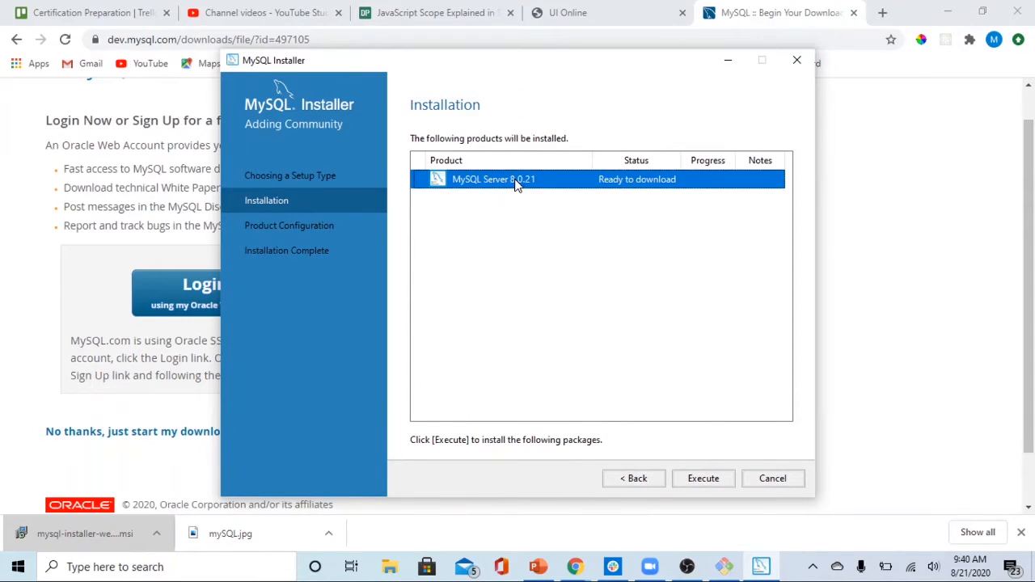
{"action": "left_click", "coordinate": [702, 478]}
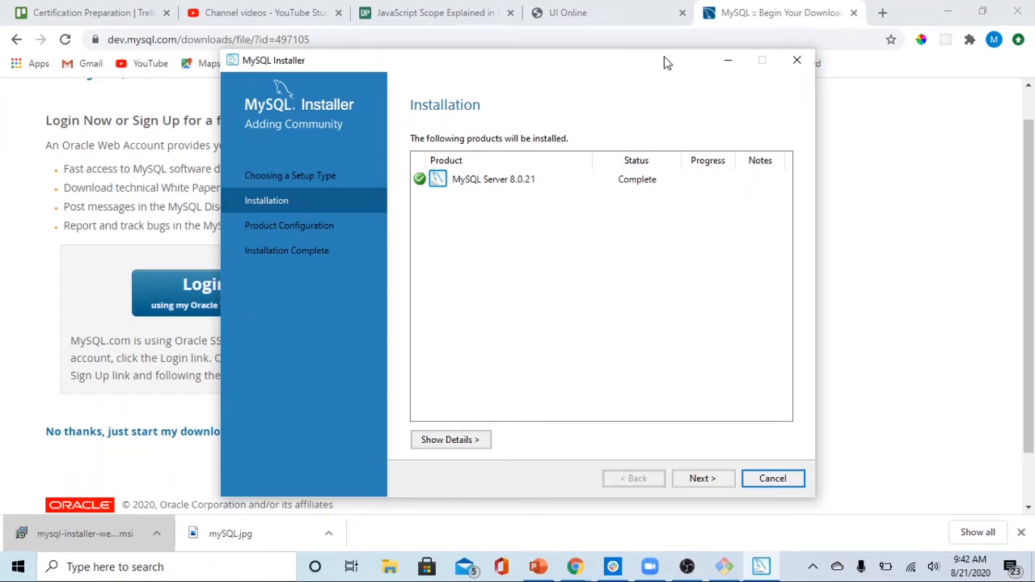
{"action": "left_click", "coordinate": [701, 479]}
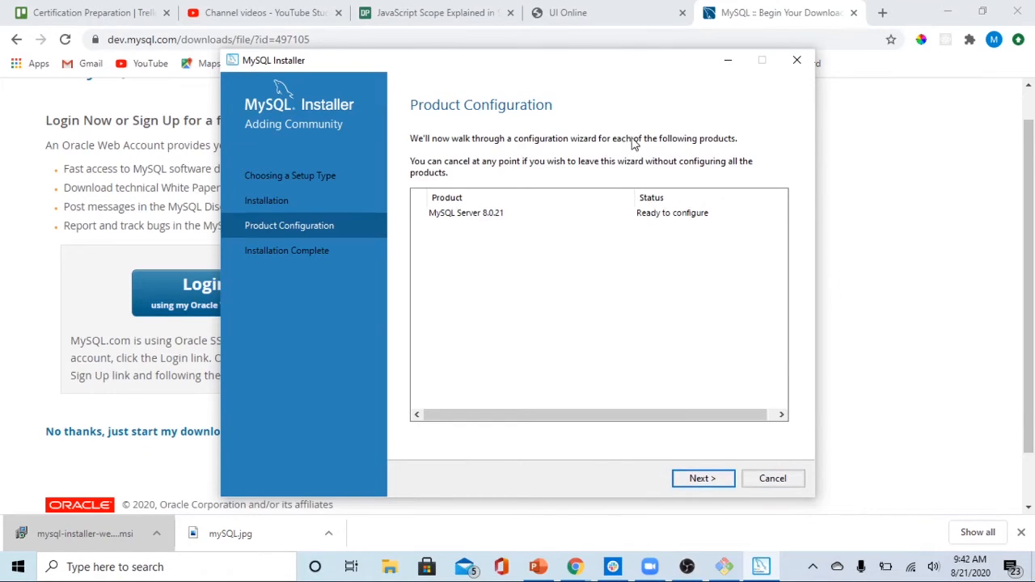
{"action": "left_click", "coordinate": [702, 481]}
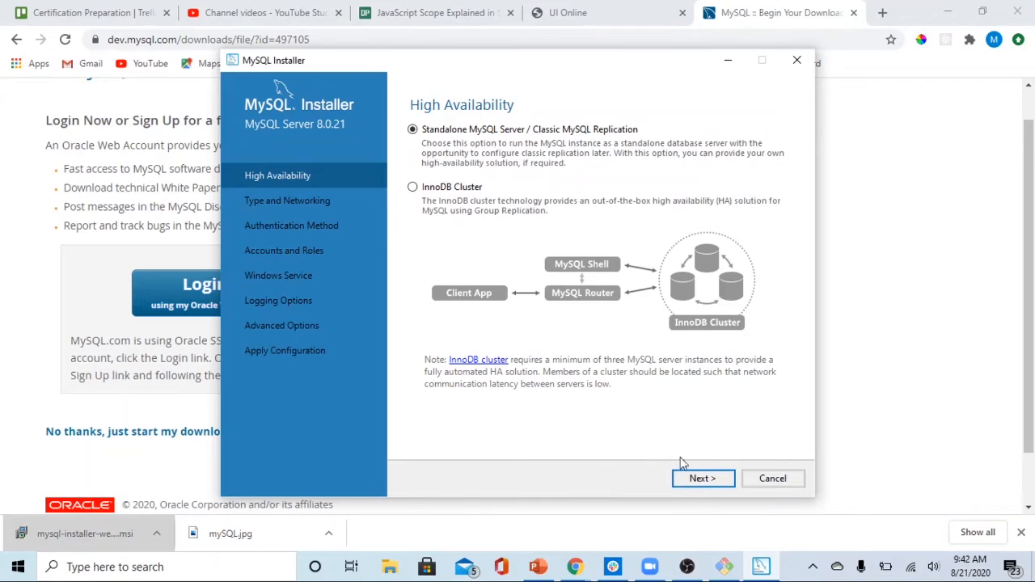
Accept the standalone server option and the Development Computer type with TCP/IP port 3306 and X Protocol port 33060
{"action": "left_click", "coordinate": [708, 486]}
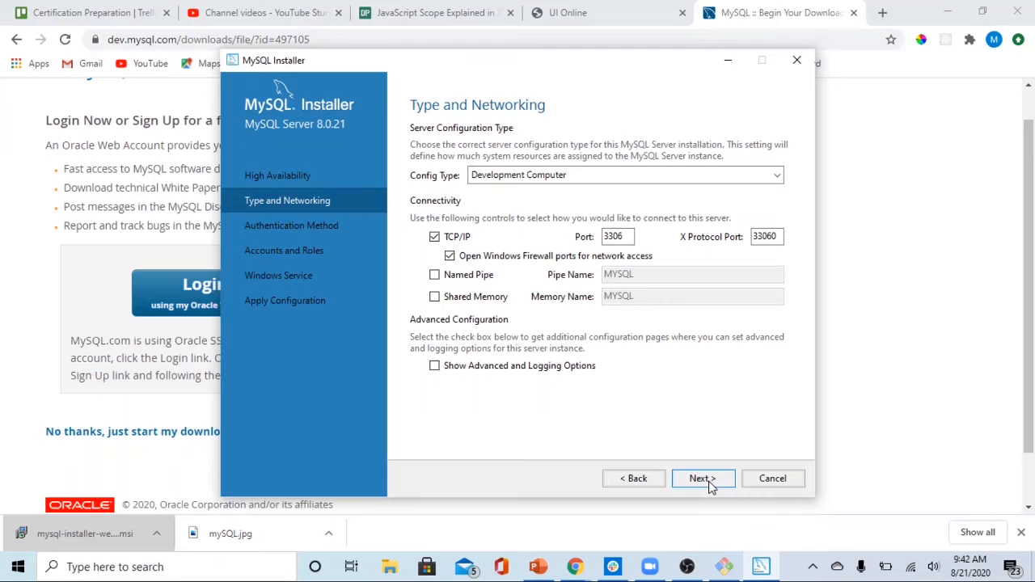
{"action": "left_click", "coordinate": [777, 177]}
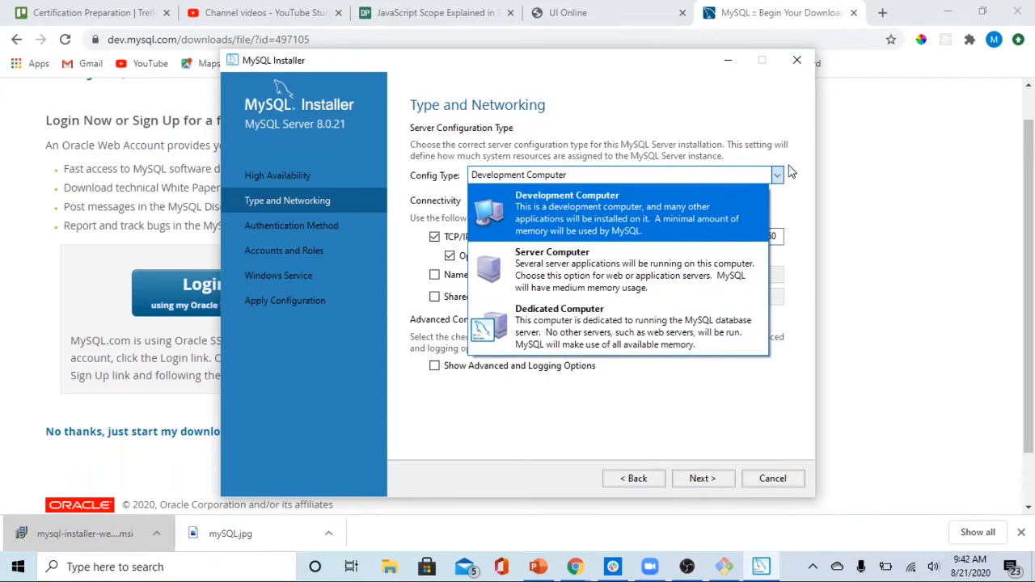
{"action": "left_click", "coordinate": [789, 170]}
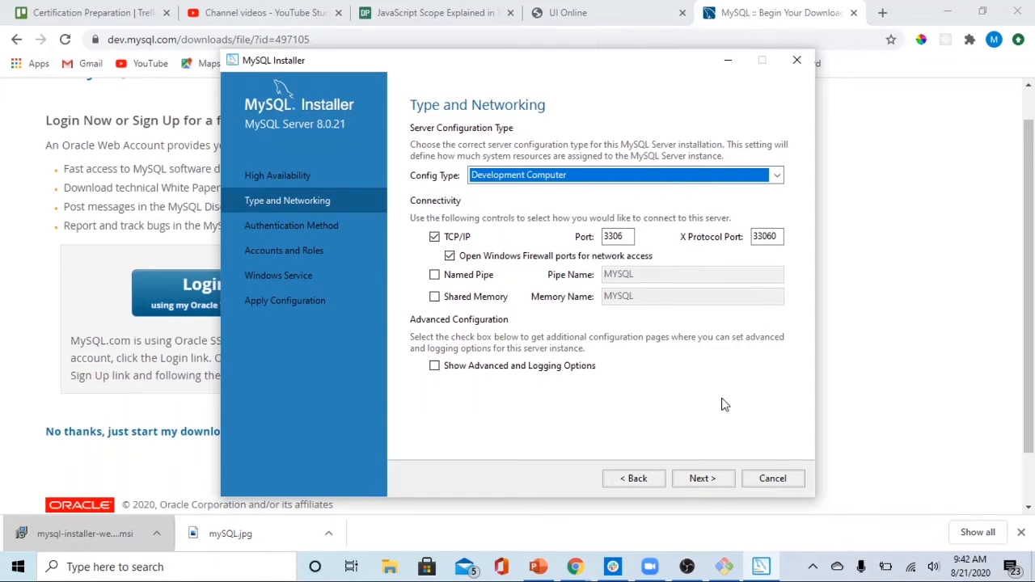
{"action": "left_click", "coordinate": [701, 478]}
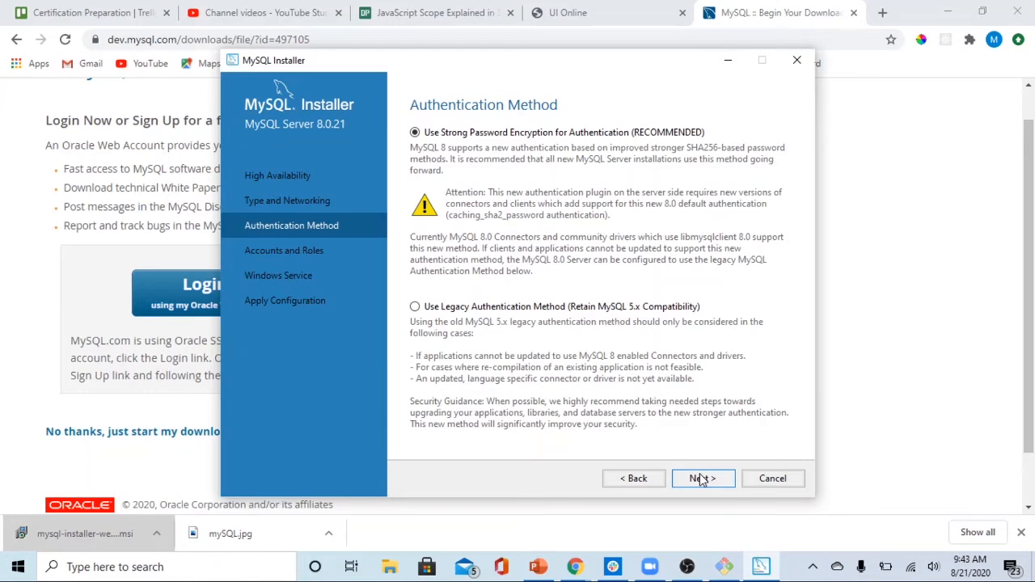
Choose the legacy authentication method (MySQL 5.x compatibility), then enter and repeat the MySQL root password
{"action": "left_click", "coordinate": [415, 307]}
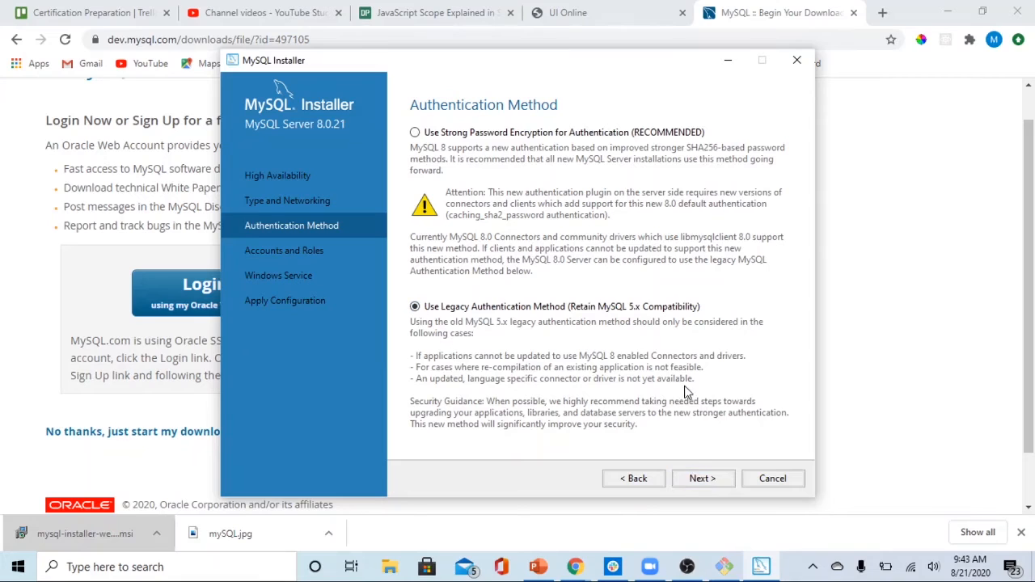
{"action": "left_click", "coordinate": [700, 478]}
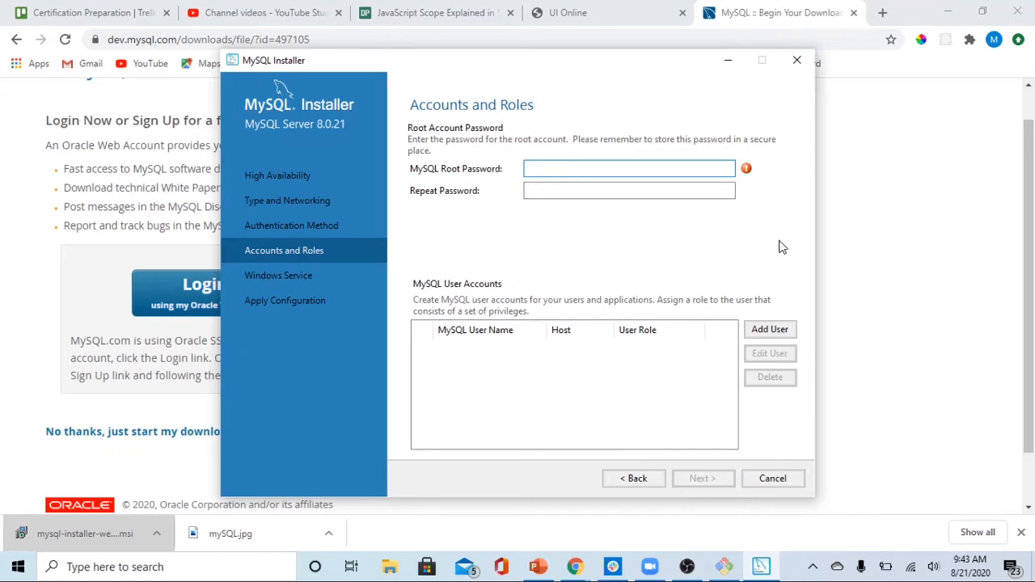
{"action": "type", "text": "*******"}
{"action": "key", "text": "Tab"}
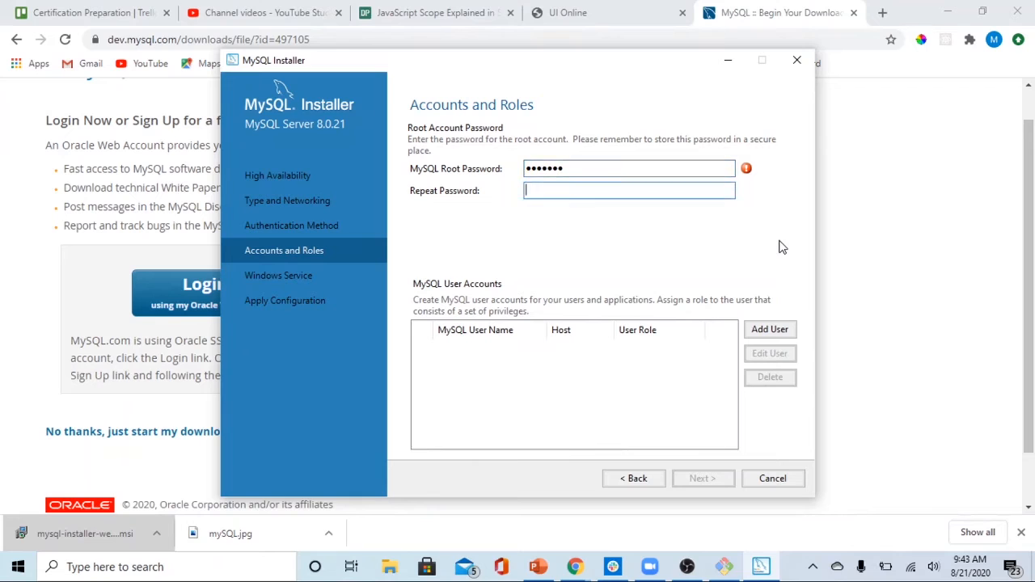
{"action": "type", "text": "*******"}
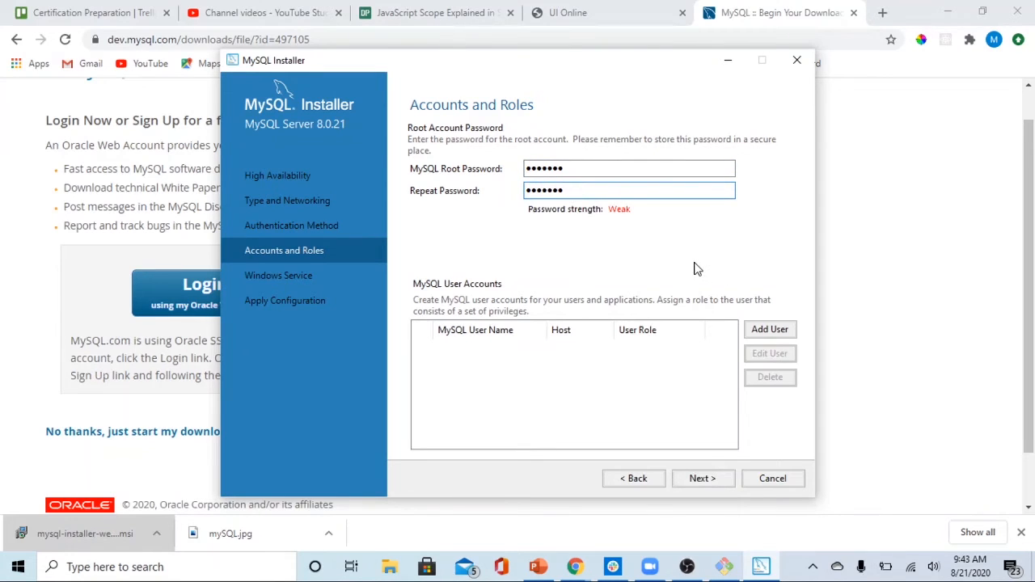
{"action": "left_click", "coordinate": [770, 330]}
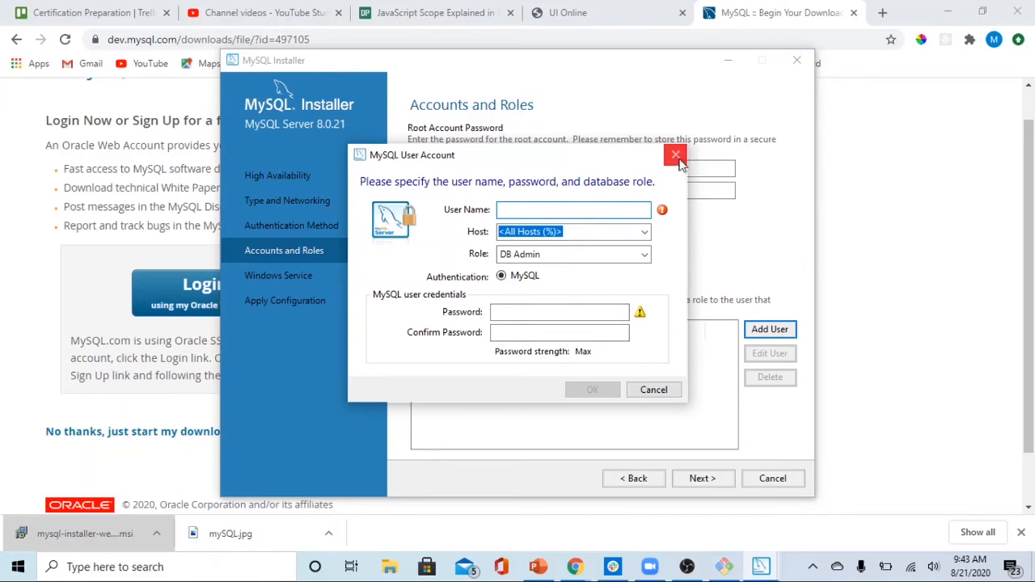
{"action": "left_click", "coordinate": [646, 255]}
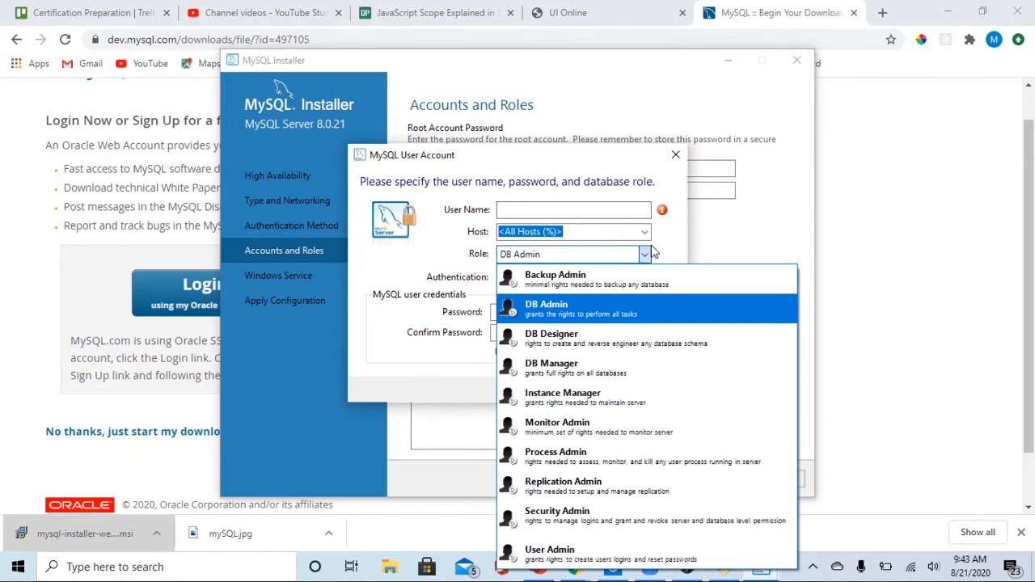
{"action": "left_click", "coordinate": [657, 251]}
{"action": "left_click", "coordinate": [676, 155]}
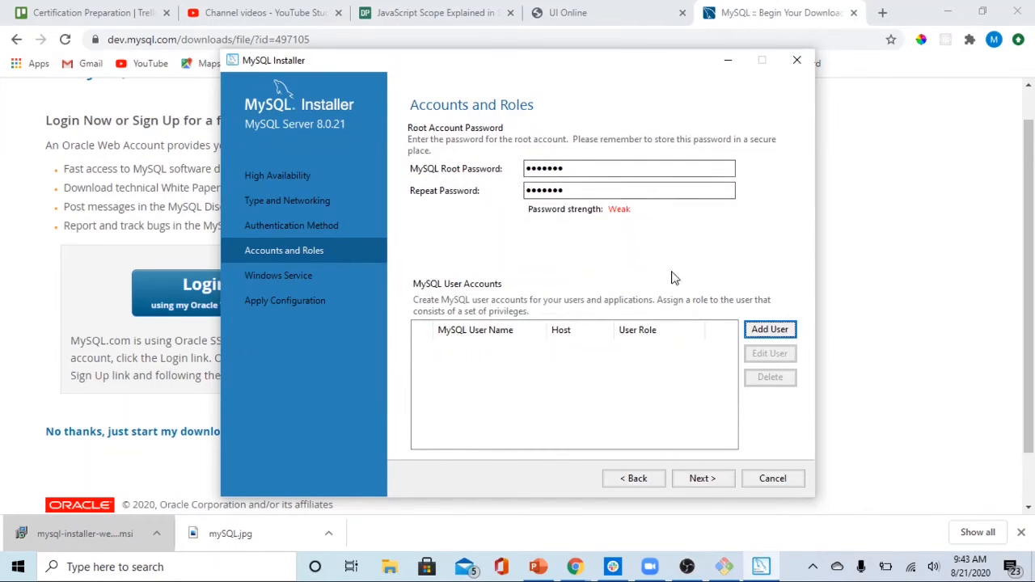
Accept the Windows service MySQL80, started at system startup under the Standard System Account, and apply the server configuration
{"action": "left_click", "coordinate": [704, 485]}
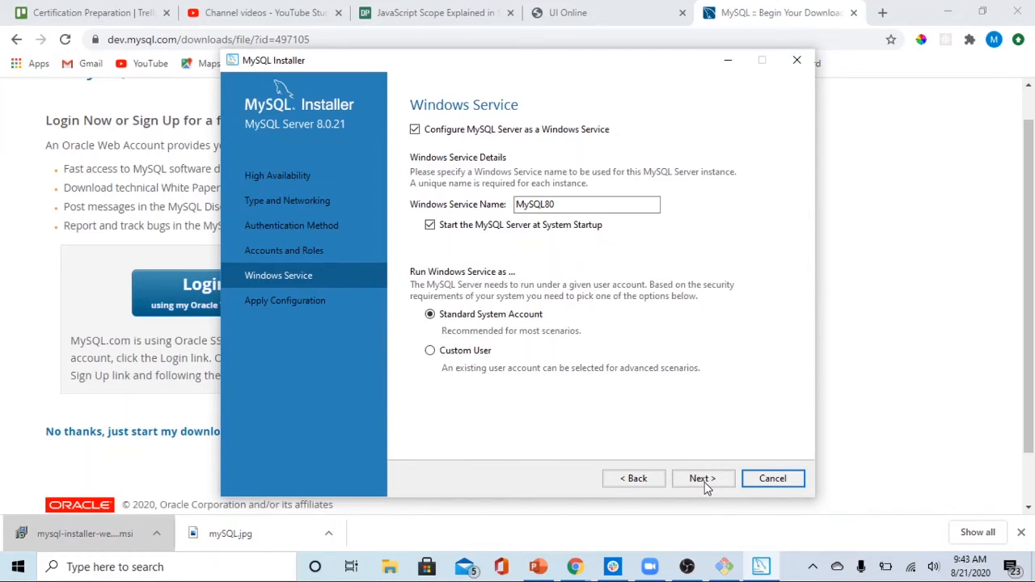
{"action": "left_click", "coordinate": [704, 482]}
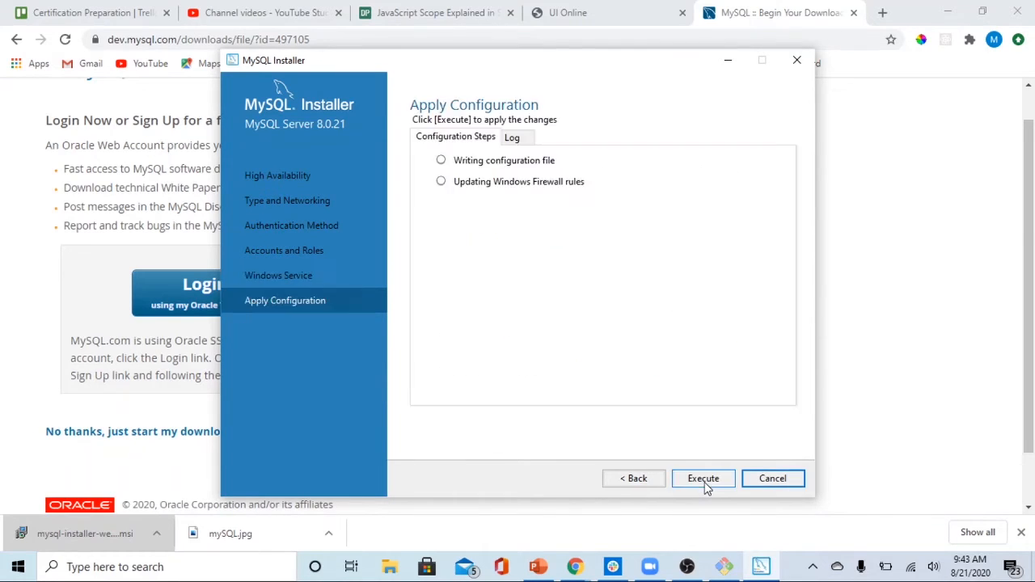
{"action": "left_click", "coordinate": [704, 481]}
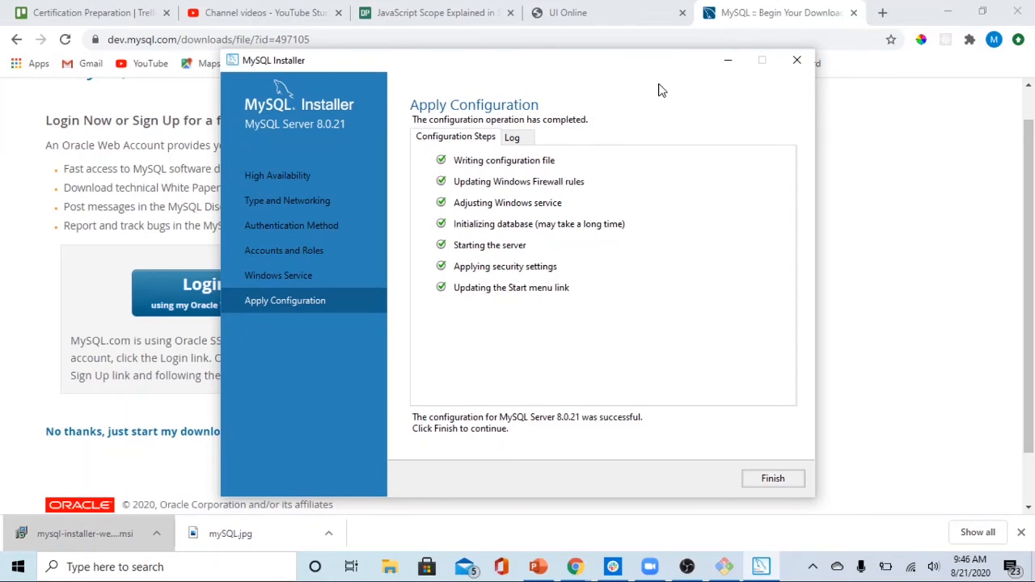
Finish the MySQL Server configuration and complete the installation wizard
{"action": "left_click", "coordinate": [772, 479]}
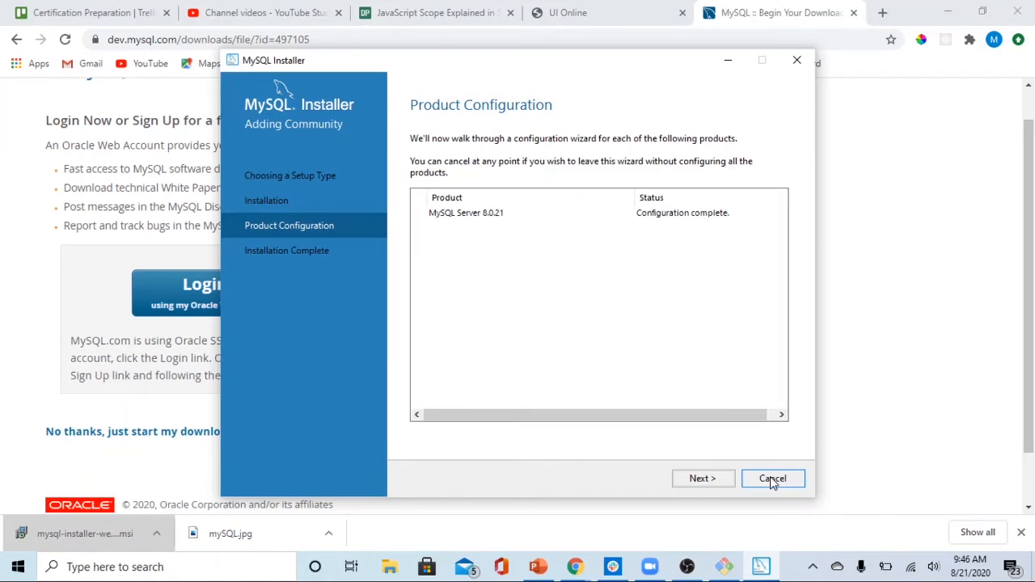
{"action": "left_click", "coordinate": [702, 479]}
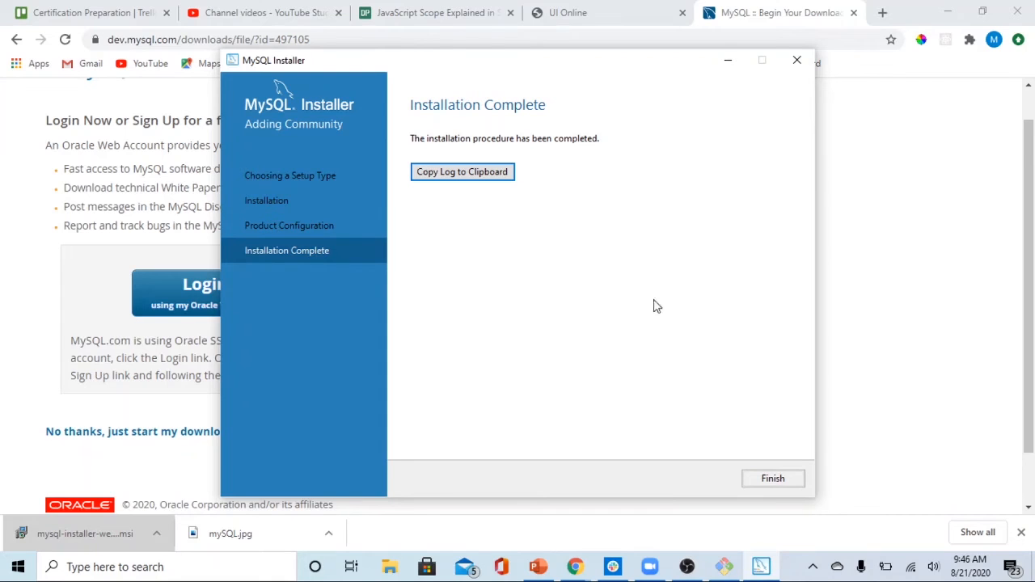
{"action": "left_click", "coordinate": [774, 480]}
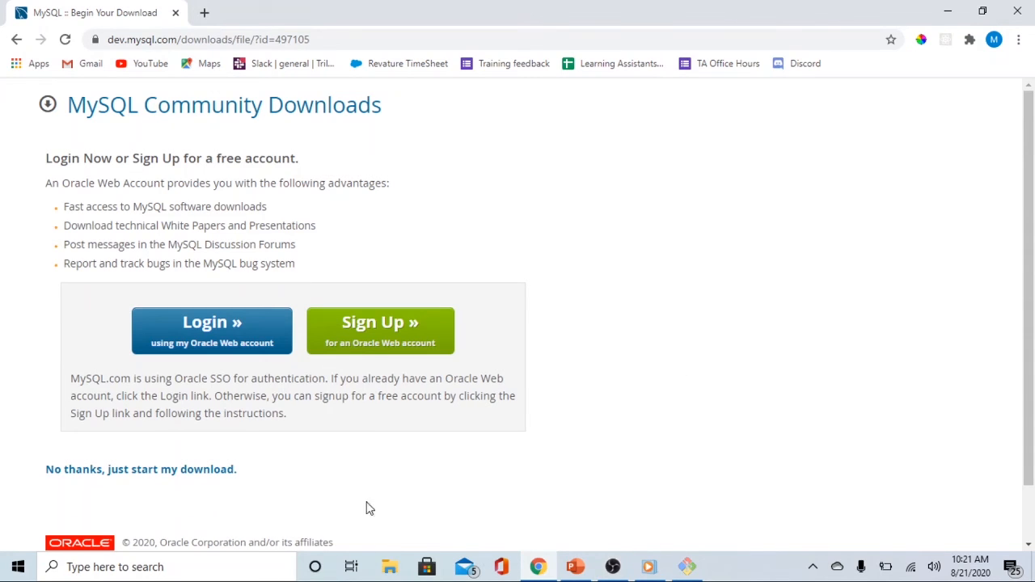
Switch to File Explorer and open the folder C:\Program Files\MySQL\MySQL Server 8.0
{"action": "left_click", "coordinate": [388, 566]}
{"action": "scroll", "coordinate": [107, 212], "scroll_direction": "down", "scroll_amount": 2}
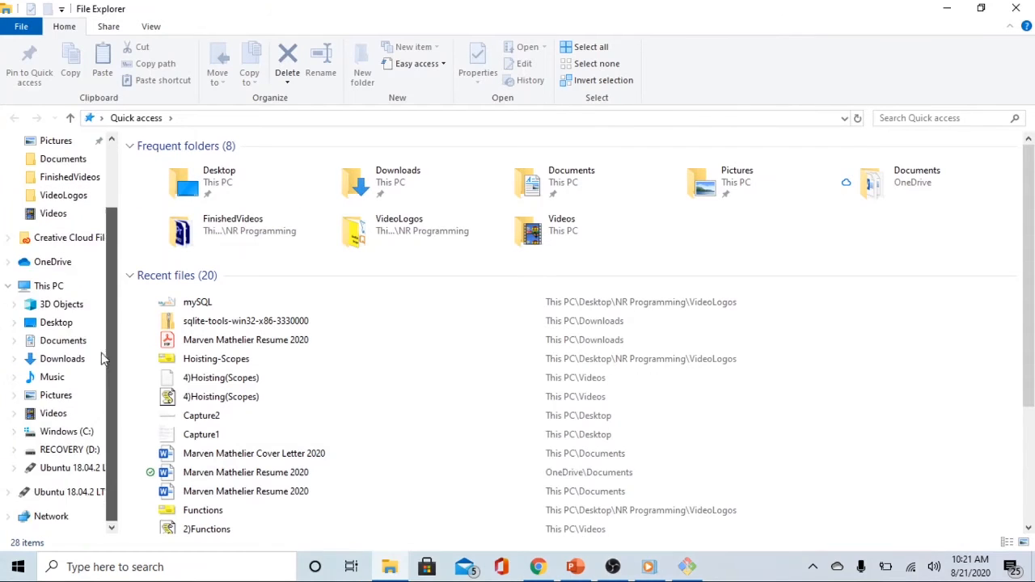
{"action": "left_click", "coordinate": [61, 436]}
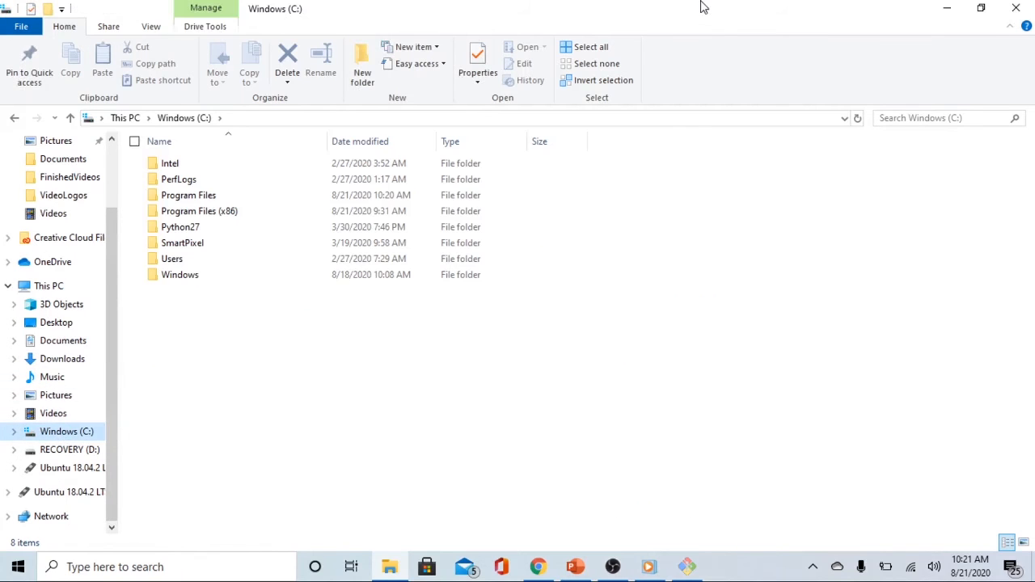
{"action": "left_click", "coordinate": [167, 201]}
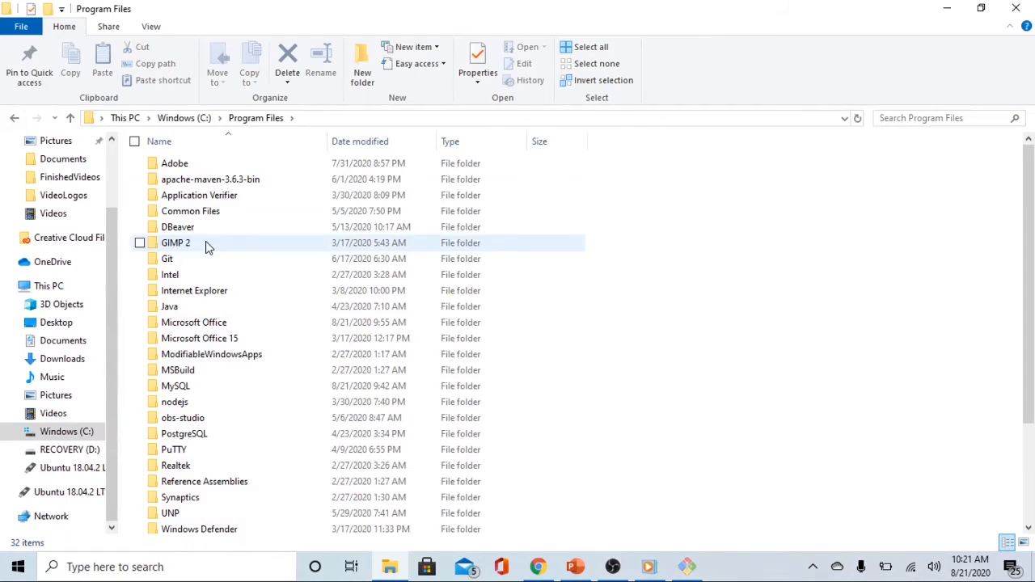
{"action": "left_click", "coordinate": [193, 389]}
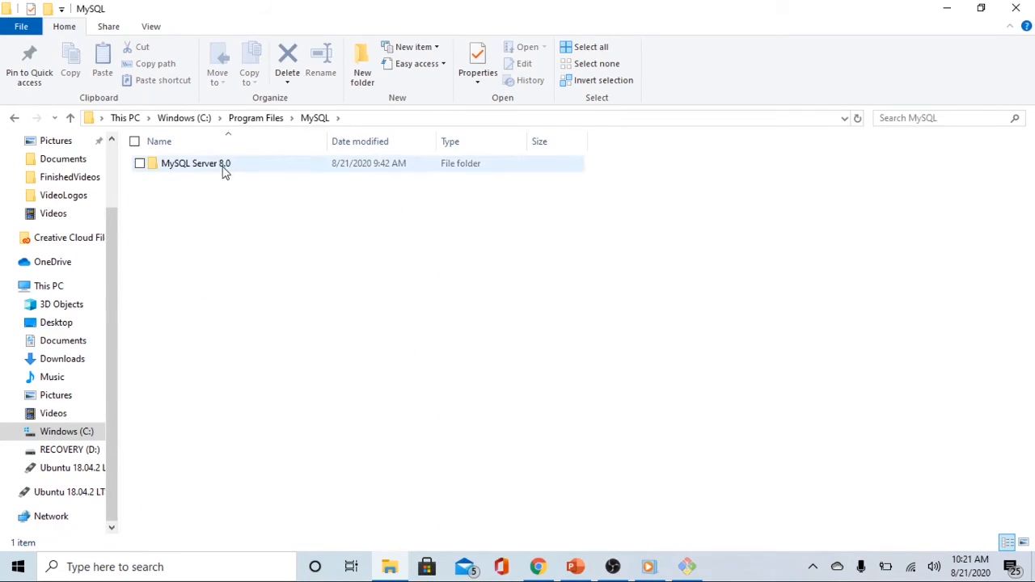
{"action": "left_click", "coordinate": [224, 171]}
{"action": "double_click", "coordinate": [224, 171]}
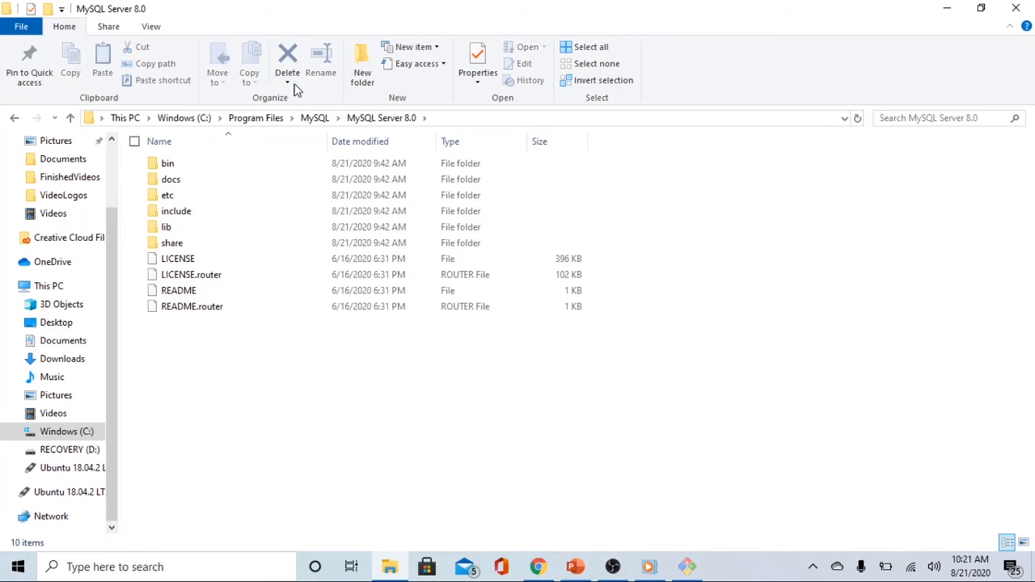
Open the bin folder, copy its full path C:\Program Files\MySQL\MySQL Server 8.0\bin, and close File Explorer
{"action": "left_click", "coordinate": [197, 168]}
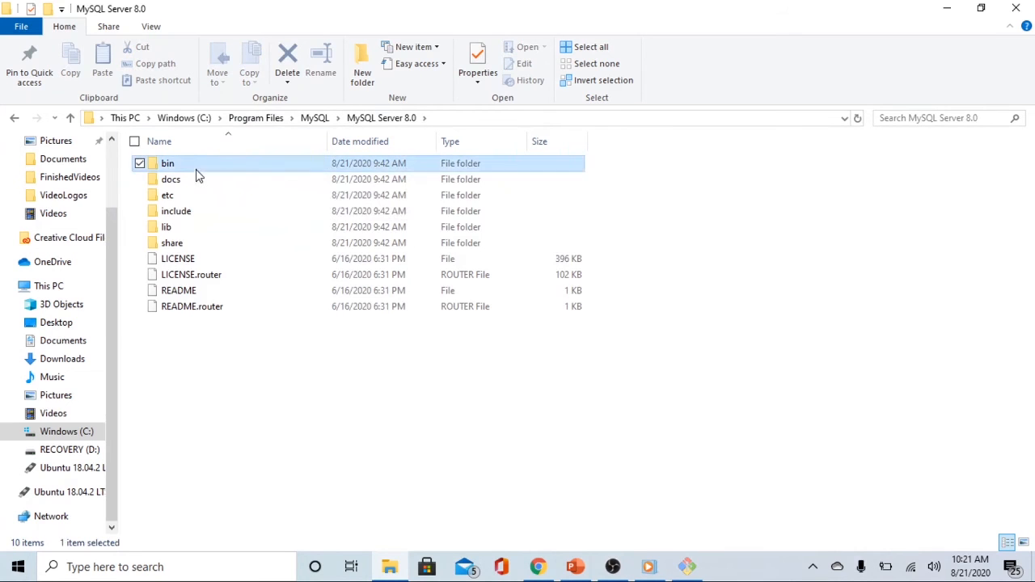
{"action": "double_click", "coordinate": [196, 167]}
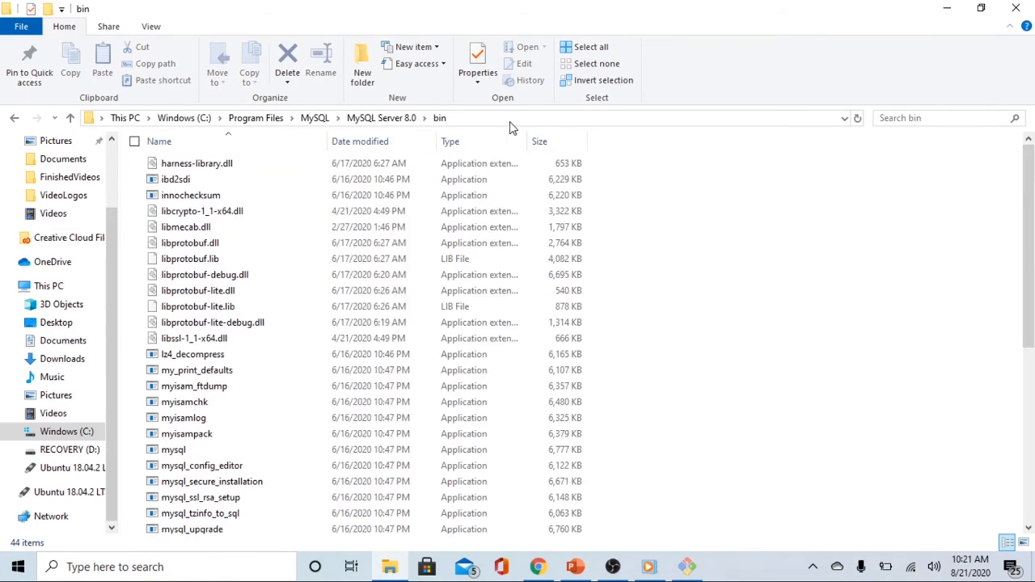
{"action": "left_click", "coordinate": [507, 120]}
{"action": "key", "text": "ctrl+c"}
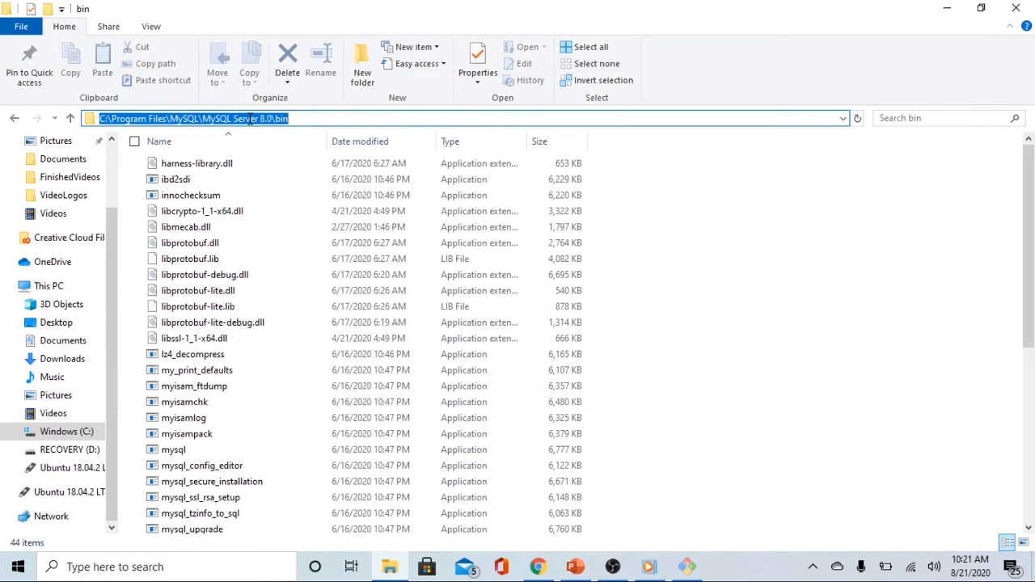
{"action": "left_click", "coordinate": [358, 118]}
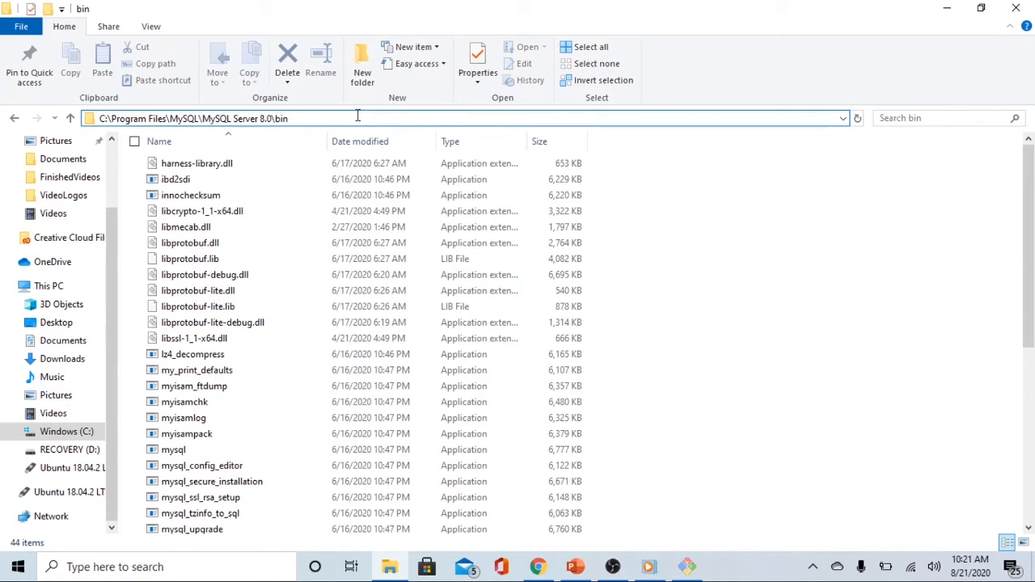
{"action": "left_click", "coordinate": [1019, 10]}
Find the system environment variables settings through Windows search and open the user's Path variable for editing
{"action": "left_click", "coordinate": [187, 567]}
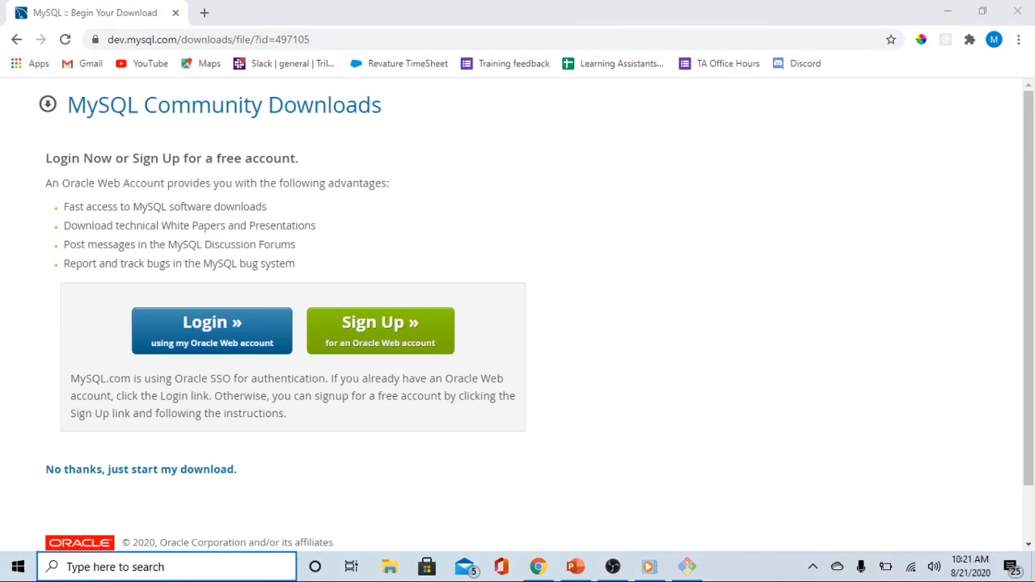
{"action": "type", "text": "enviro"}
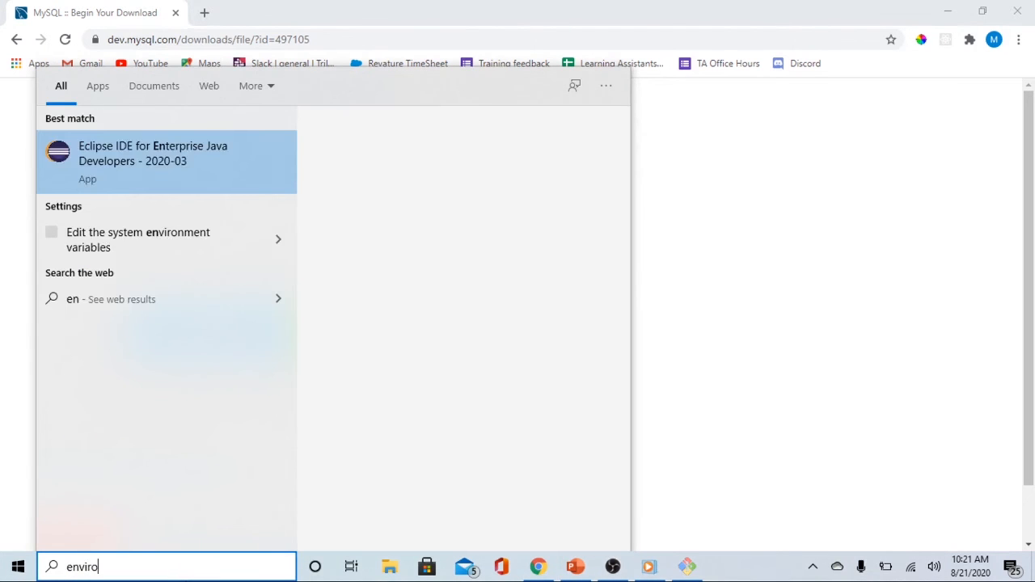
{"action": "left_click", "coordinate": [153, 174]}
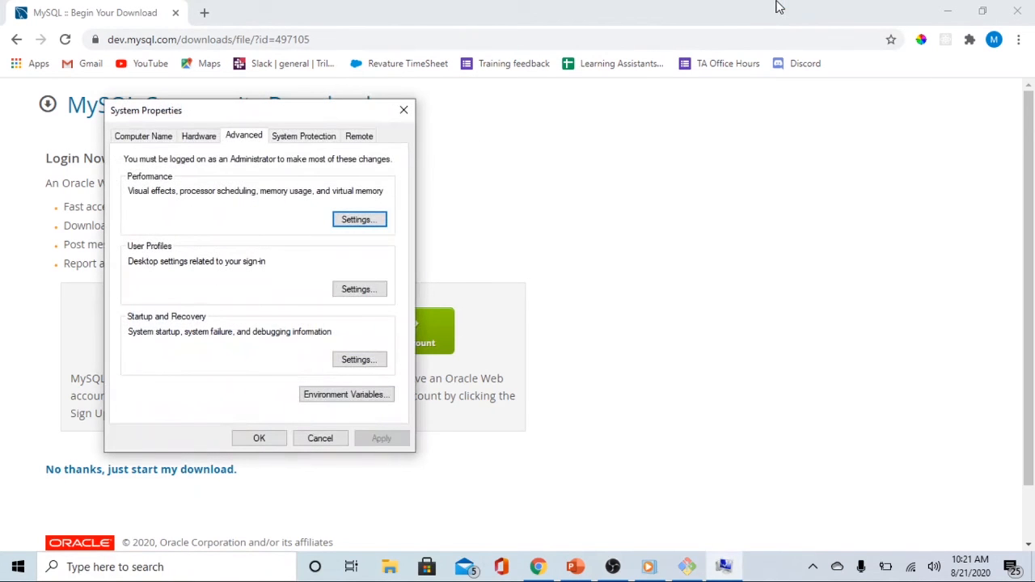
{"action": "left_click", "coordinate": [364, 396]}
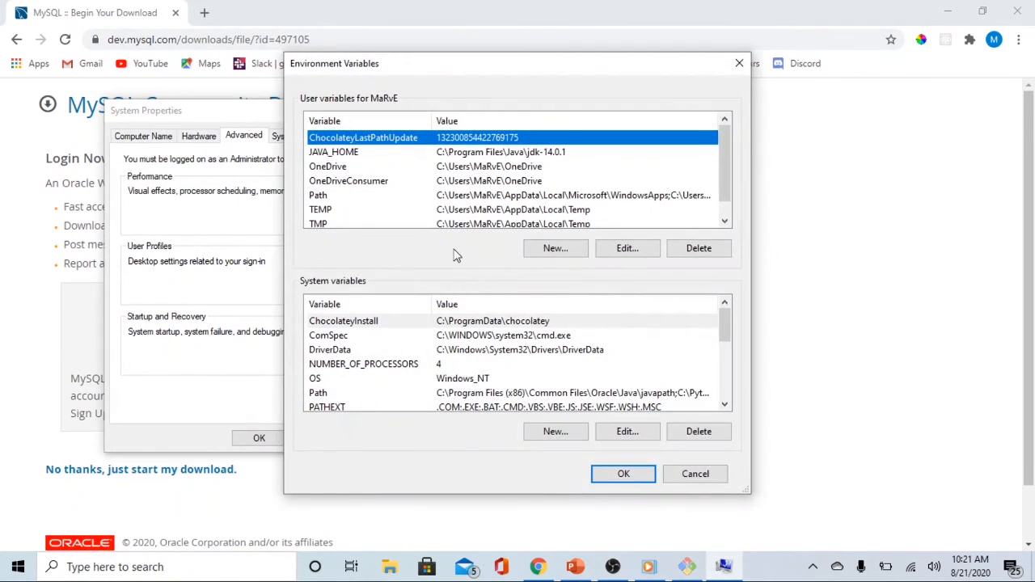
{"action": "left_click", "coordinate": [475, 198]}
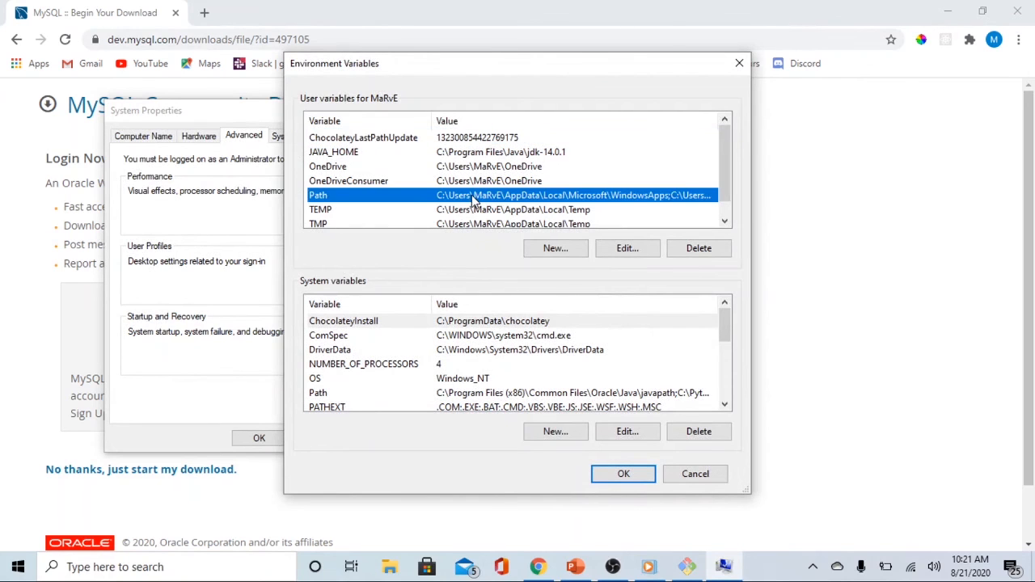
{"action": "left_click", "coordinate": [636, 255]}
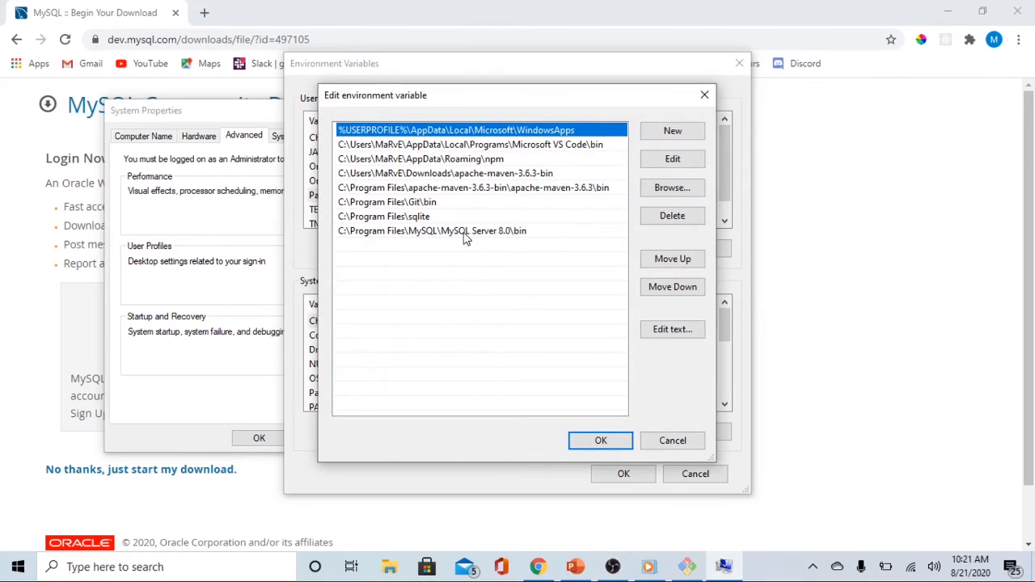
Try to add C:\Program Files\MySQL\MySQL Server 8.0\bin as a new user Path entry, and close the environment variable and System Properties dialogs without saving
{"action": "left_click", "coordinate": [691, 158]}
{"action": "left_click", "coordinate": [543, 252]}
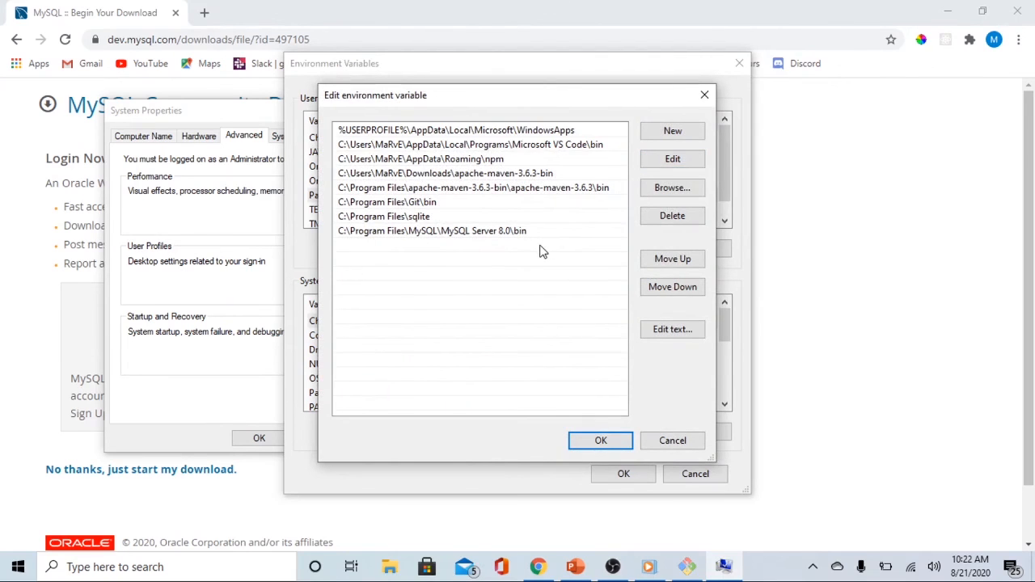
{"action": "left_click", "coordinate": [672, 135]}
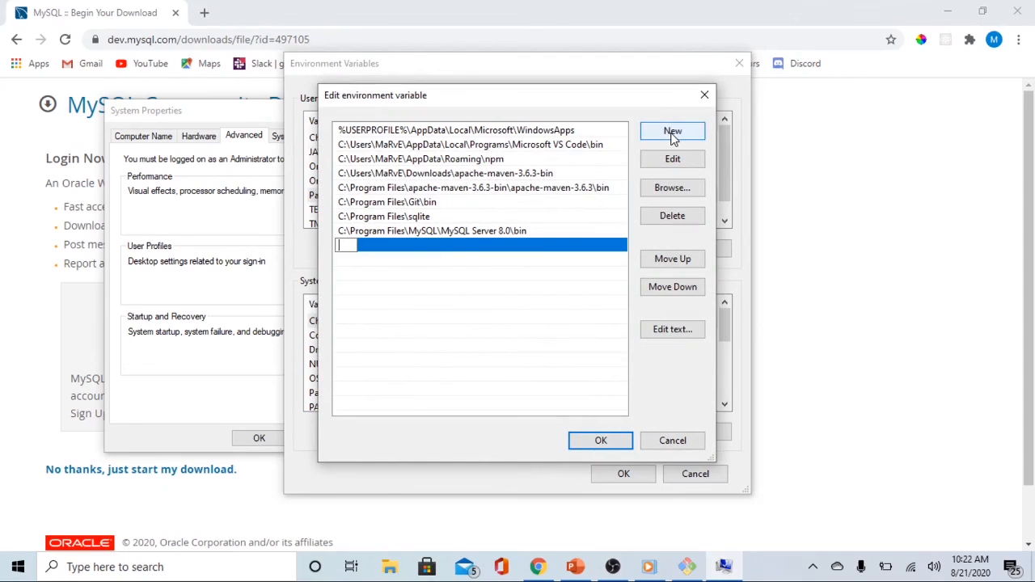
{"action": "key", "text": "ctrl+v"}
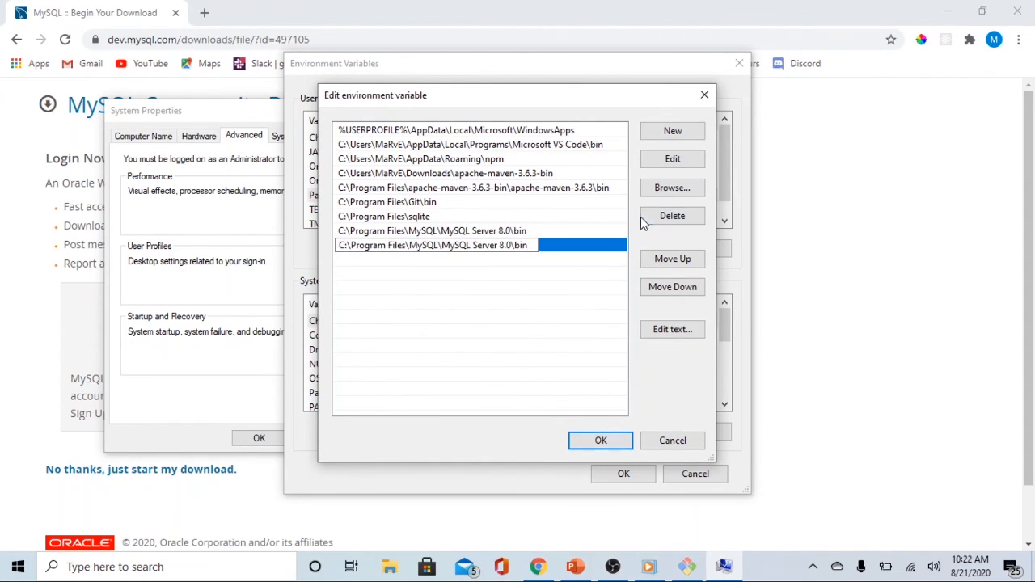
{"action": "left_click", "coordinate": [705, 96]}
{"action": "left_click", "coordinate": [739, 64]}
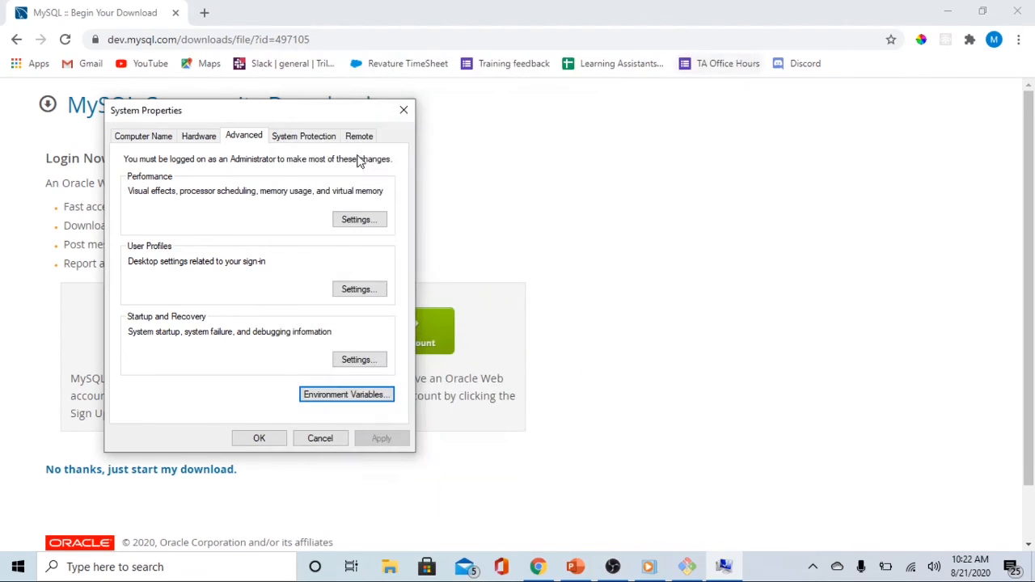
{"action": "left_click", "coordinate": [403, 110]}
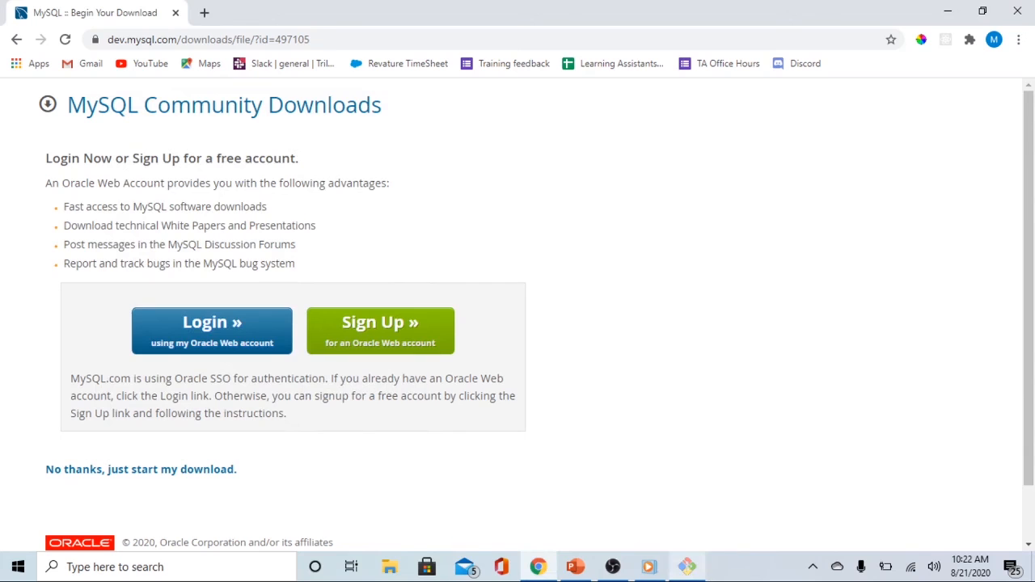
Close the running Git Bash session and start a fresh Git Bash terminal by searching Windows for bash
{"action": "left_click", "coordinate": [687, 566]}
{"action": "left_click", "coordinate": [489, 80]}
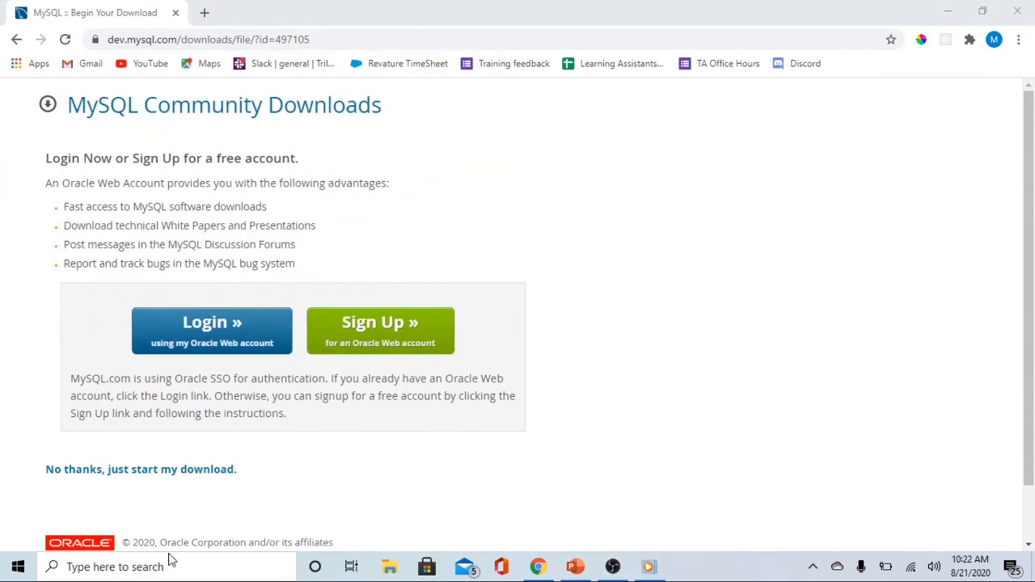
{"action": "left_click", "coordinate": [231, 560]}
{"action": "type", "text": "bash"}
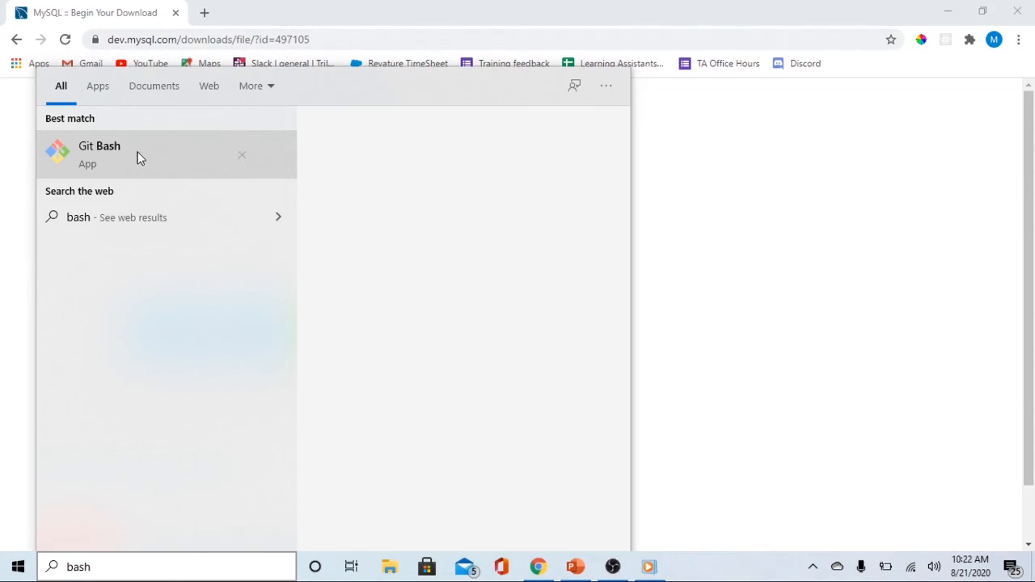
{"action": "left_click", "coordinate": [138, 158]}
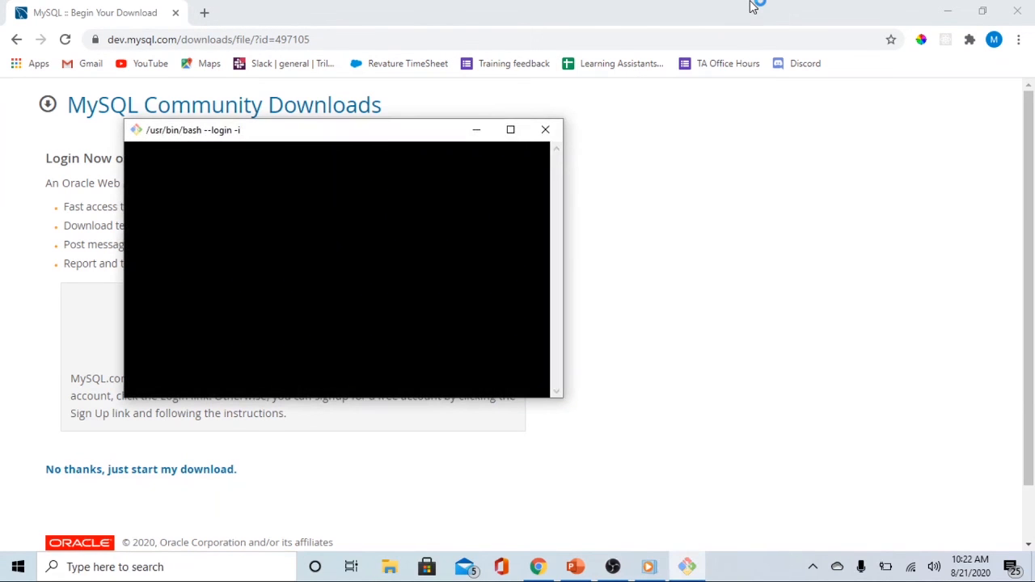
Run mysql -v in Git Bash to check that the mysql command is reachable, and minimize the terminal
{"action": "type", "text": "mysql"}
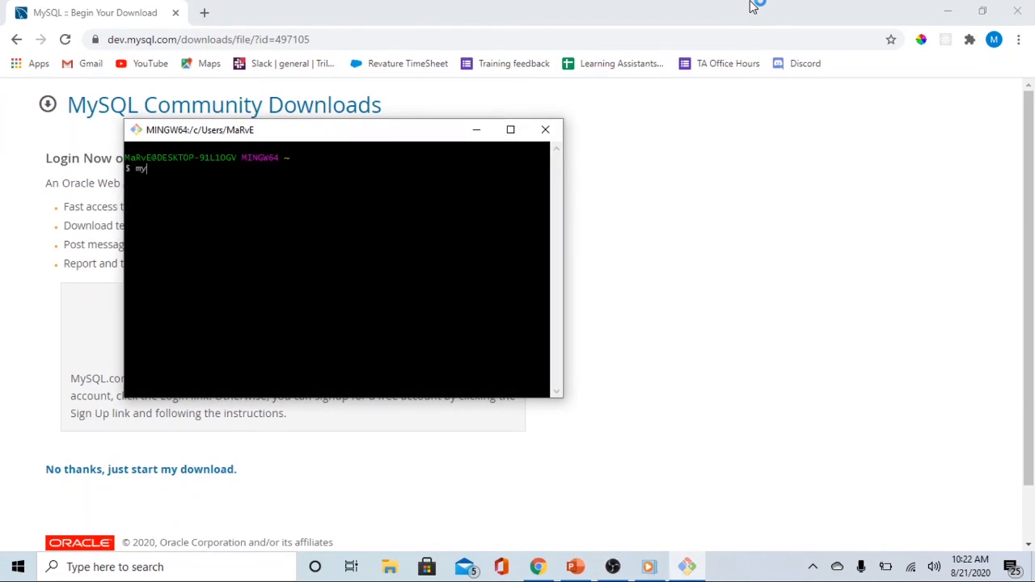
{"action": "type", "text": " -v"}
{"action": "key", "text": "Return"}
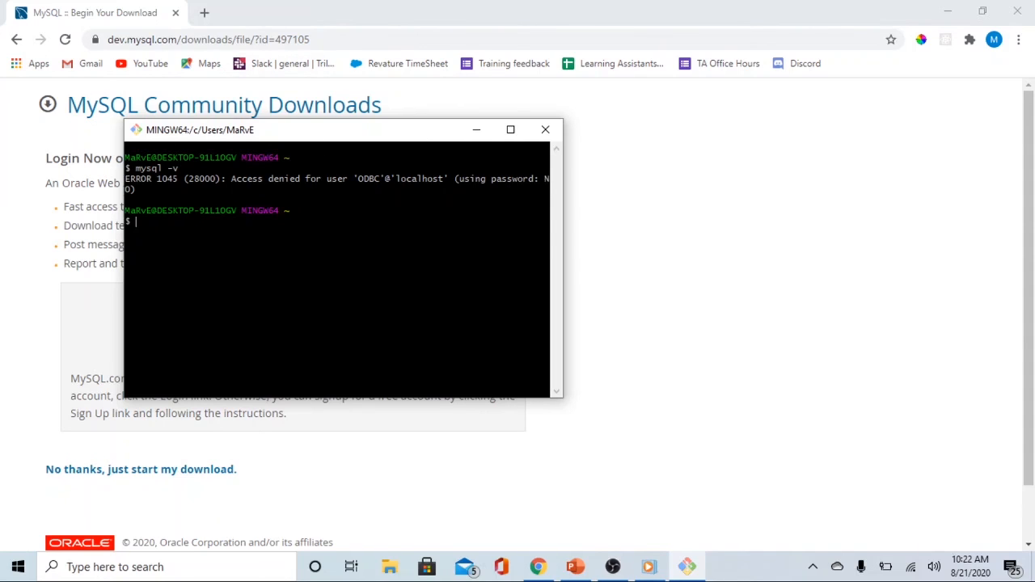
{"action": "left_click", "coordinate": [475, 131]}
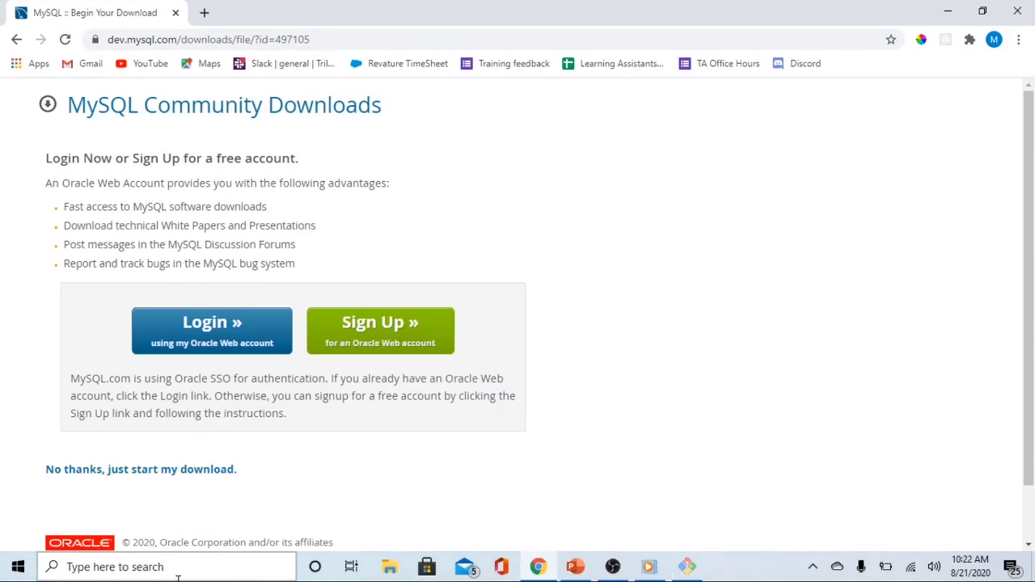
Switch to a new Command Prompt and run mysql -u root -p to start a root login
{"action": "left_click", "coordinate": [178, 570]}
{"action": "type", "text": "cmd"}
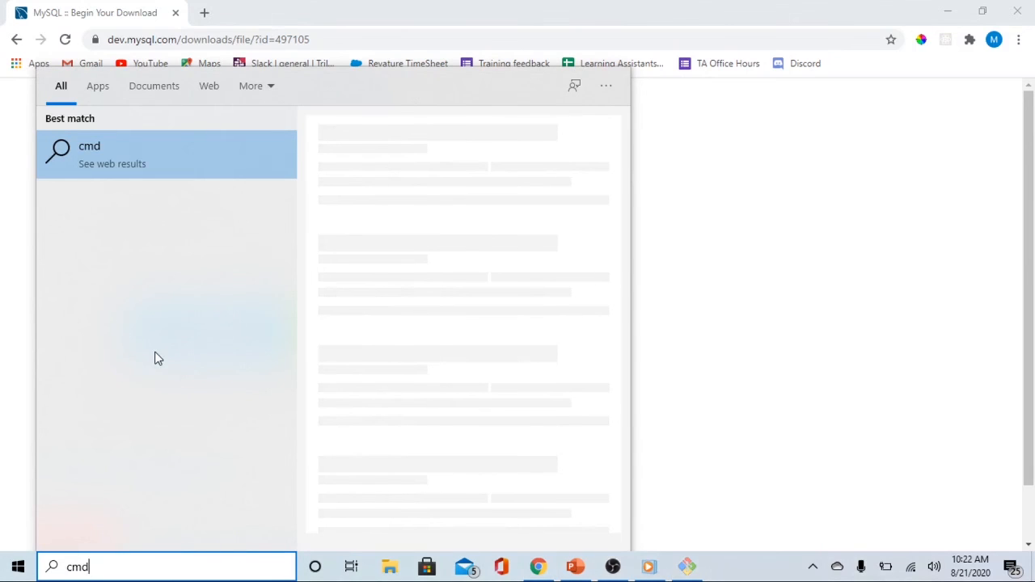
{"action": "key", "text": "BackSpace"}
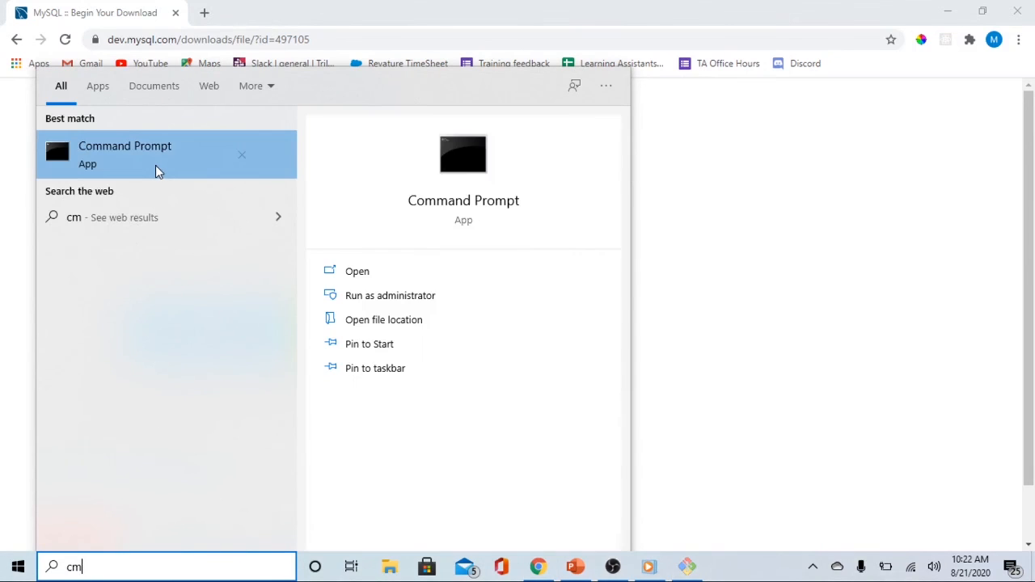
{"action": "left_click", "coordinate": [154, 165]}
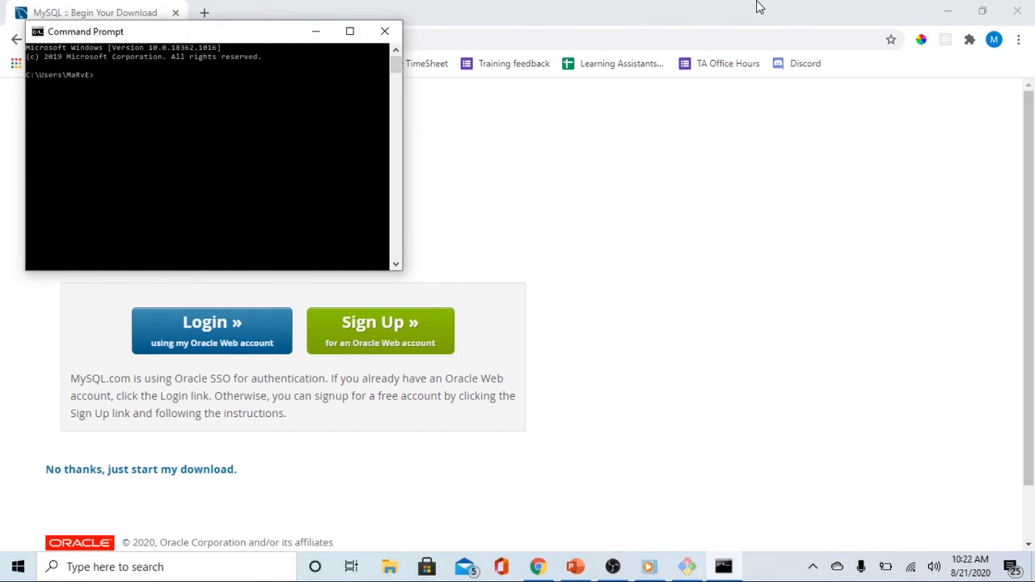
{"action": "type", "text": "mysql -u root -p"}
{"action": "key", "text": "Return"}
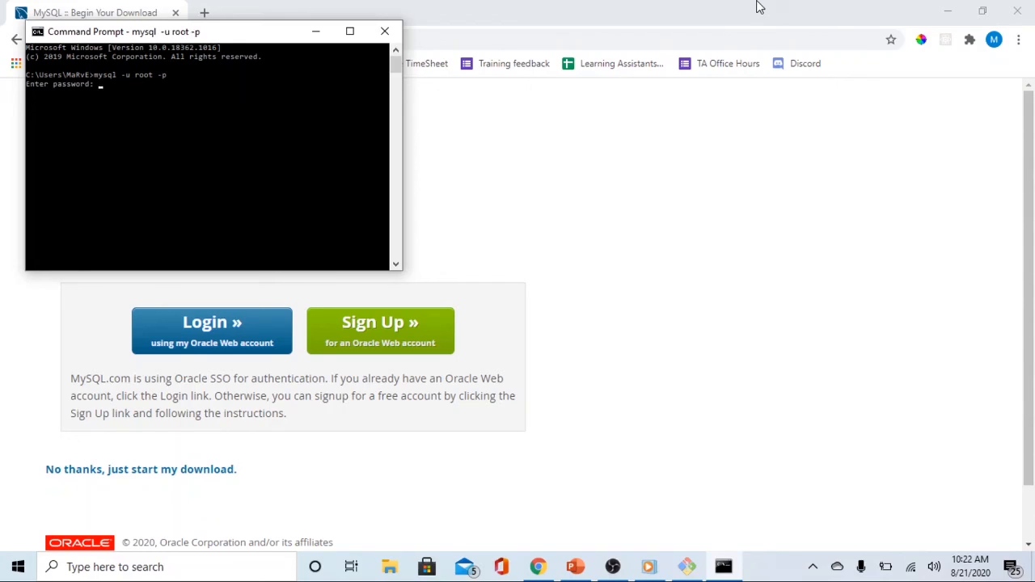
Enter the MySQL root password to log in to the MySQL monitor, and close the Command Prompt window
{"action": "type", "text": "*******"}
{"action": "key", "text": "Return"}
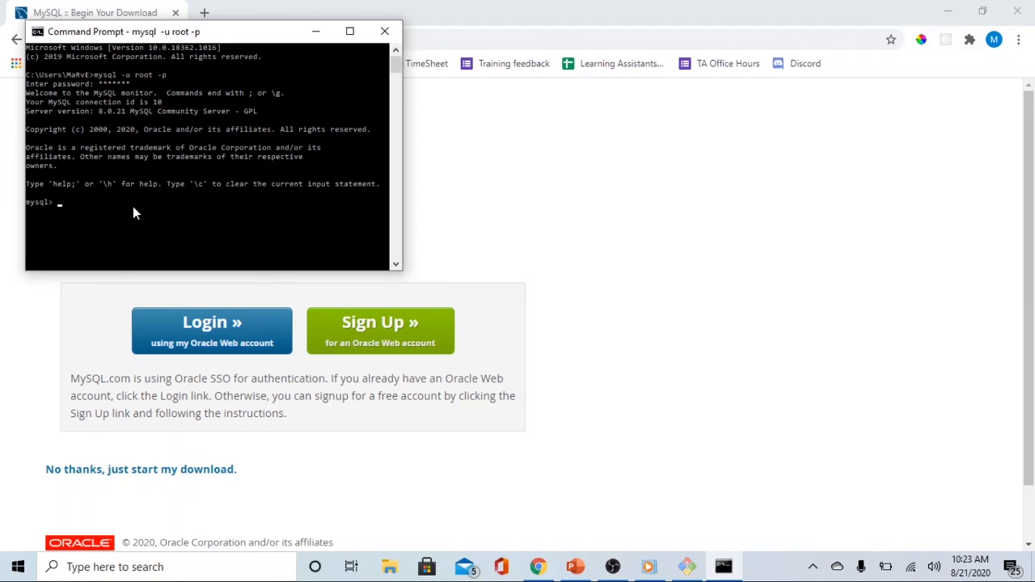
{"action": "left_click", "coordinate": [386, 36]}
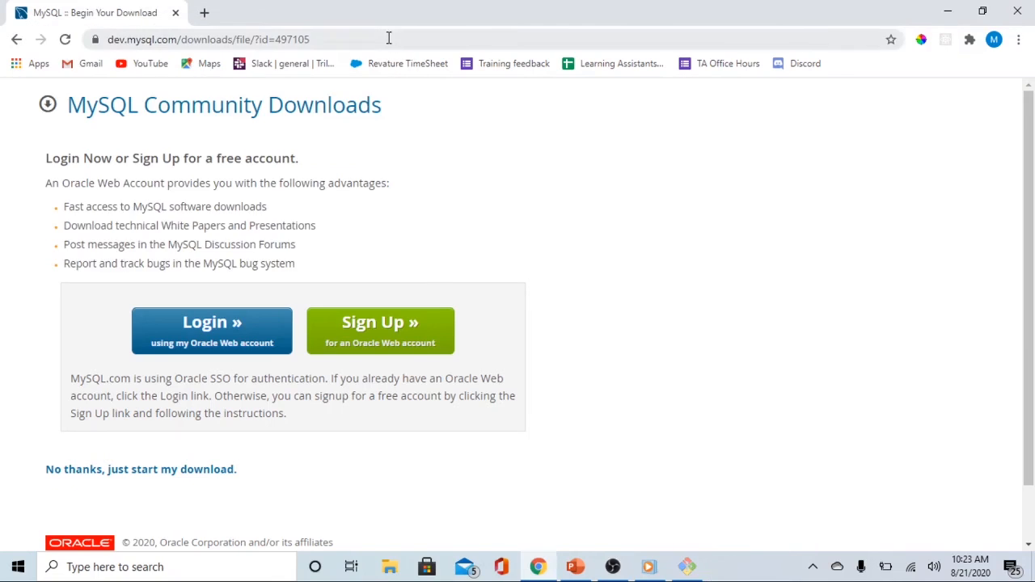